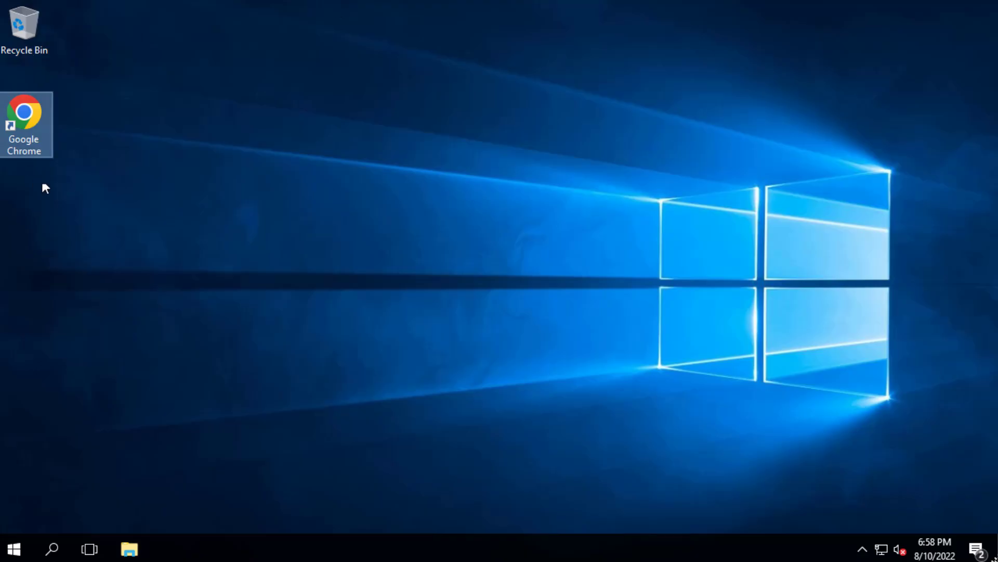
Step: Open Google Chrome, search for "Ark Server Manager" and open its Steam Community guide from the results
{"action": "double_click", "coordinate": [27, 139]}
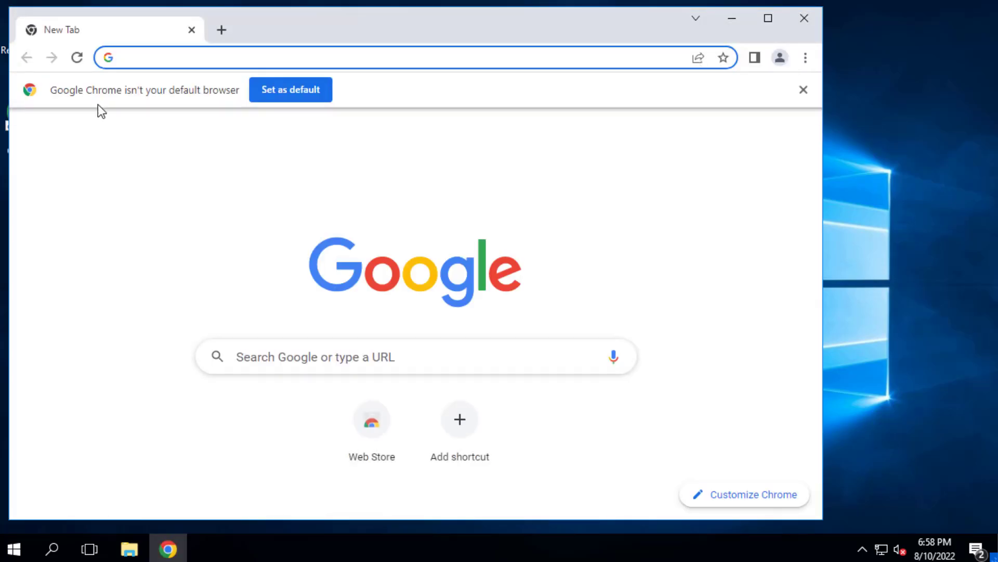
{"action": "type", "text": "Ark Server Manager"}
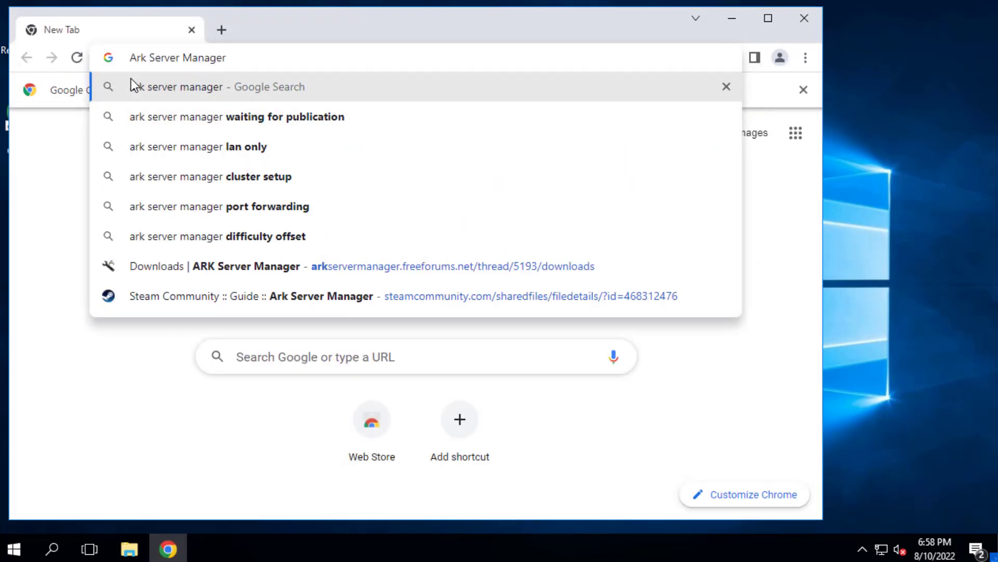
{"action": "key", "text": "Return"}
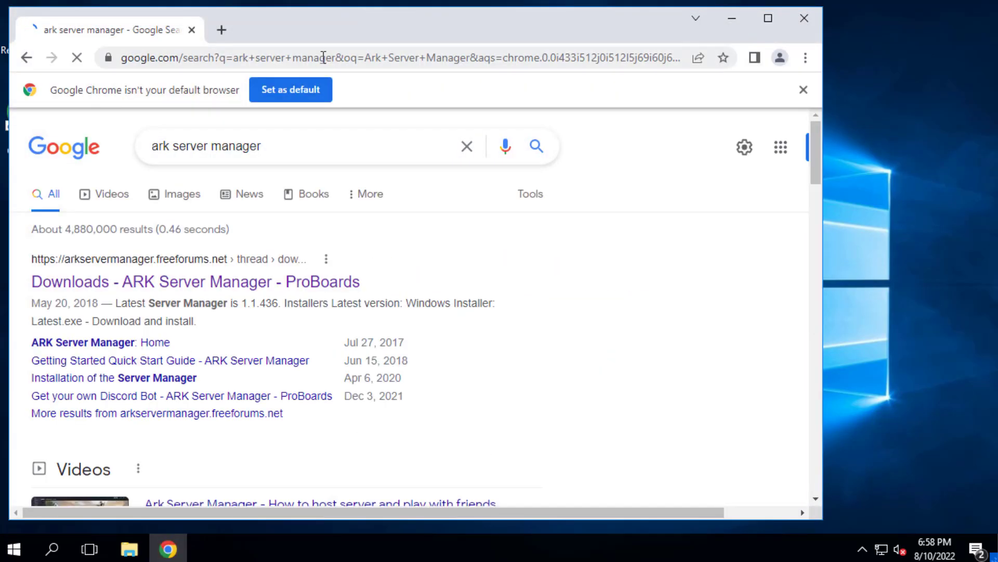
{"action": "left_click", "coordinate": [769, 18]}
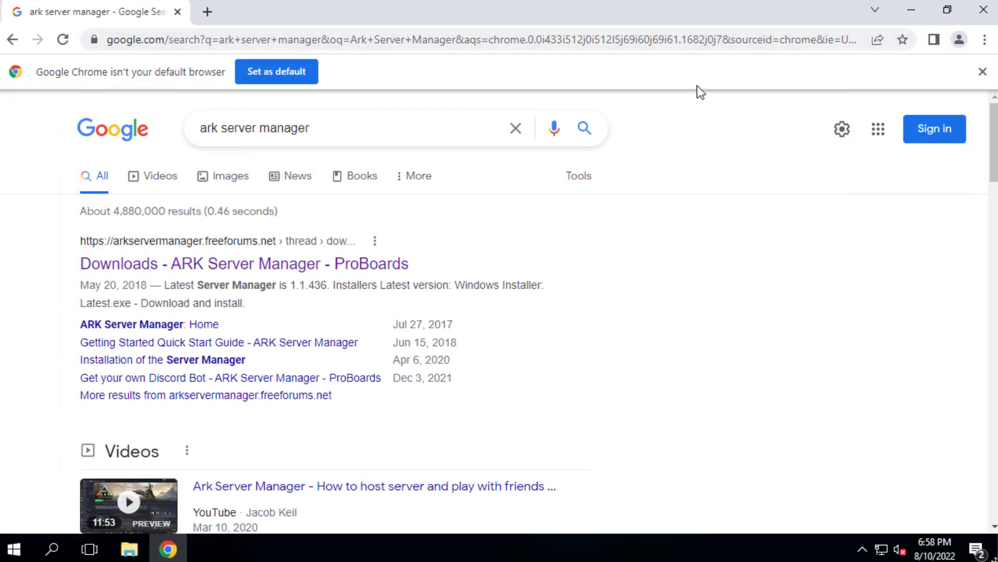
{"action": "scroll", "coordinate": [509, 188], "scroll_direction": "down", "scroll_amount": 3}
{"action": "scroll", "coordinate": [508, 186], "scroll_direction": "down", "scroll_amount": 6}
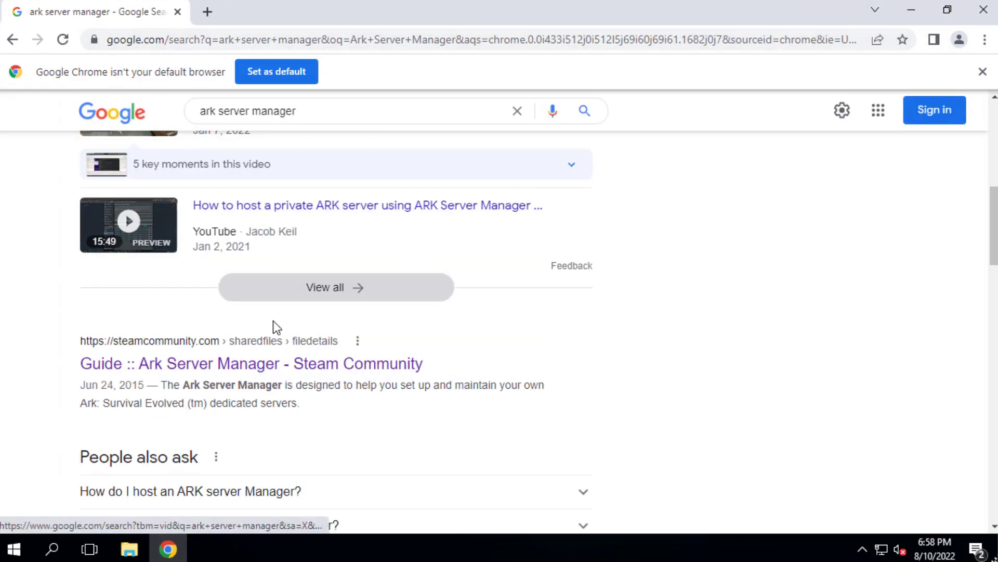
{"action": "left_click", "coordinate": [204, 366]}
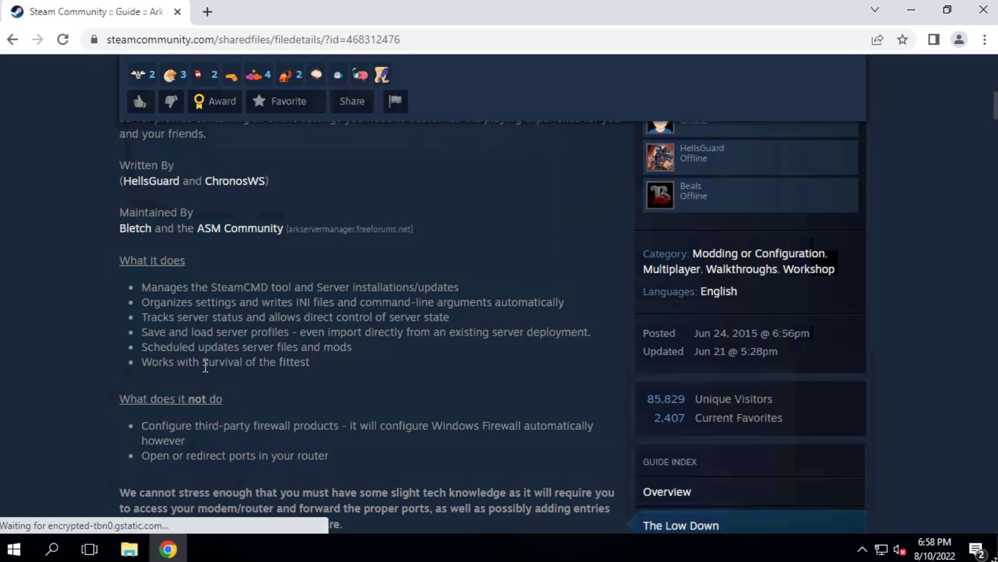
Step: Download the latest version of Ark Server Manager from the guide's Download(s) section, continuing to the external site
{"action": "scroll", "coordinate": [670, 235], "scroll_direction": "down", "scroll_amount": 4}
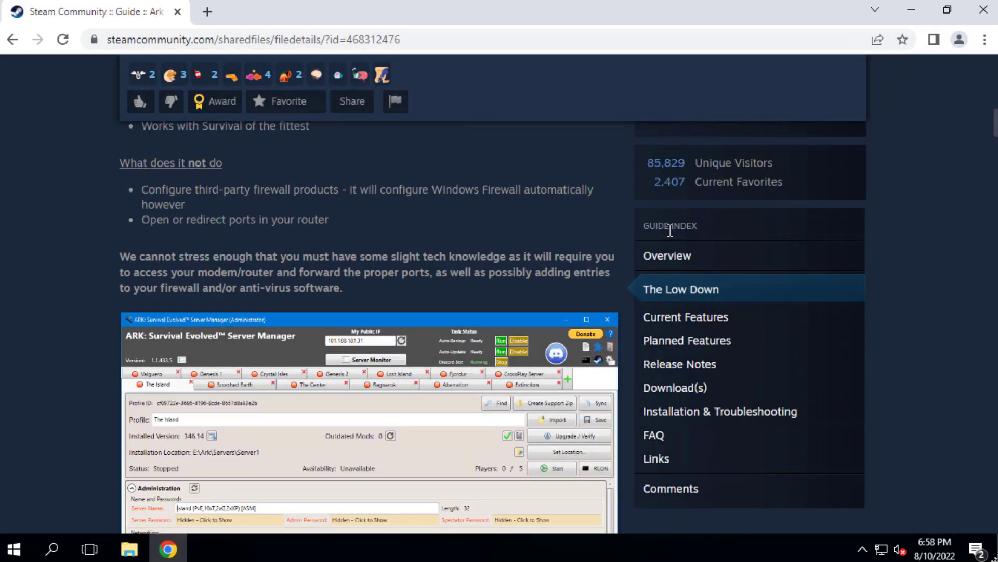
{"action": "left_click", "coordinate": [661, 385]}
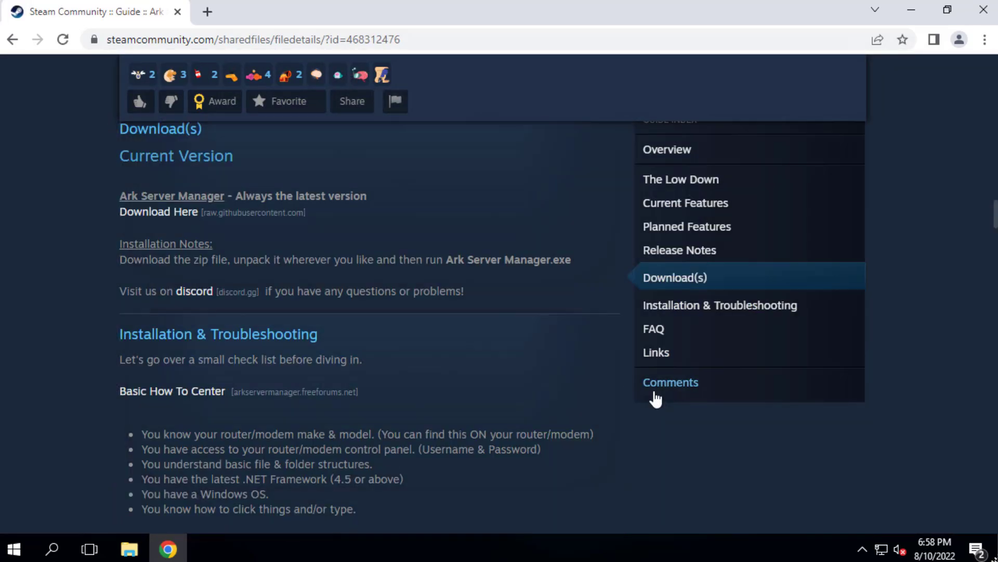
{"action": "left_click", "coordinate": [138, 211]}
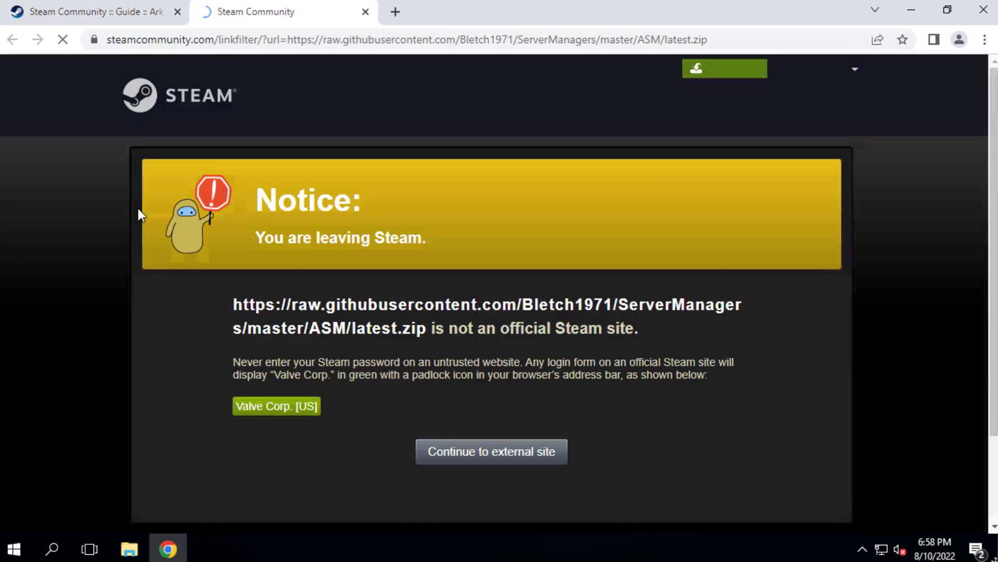
{"action": "left_click", "coordinate": [517, 467]}
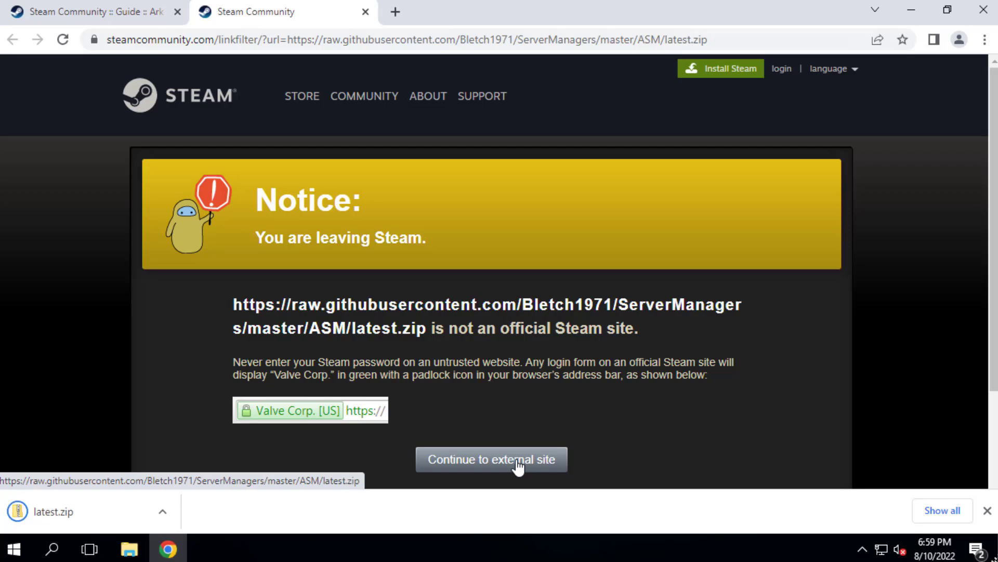
Step: Switch to File Explorer and go to the Downloads folder holding the downloaded latest.zip
{"action": "left_click", "coordinate": [162, 512]}
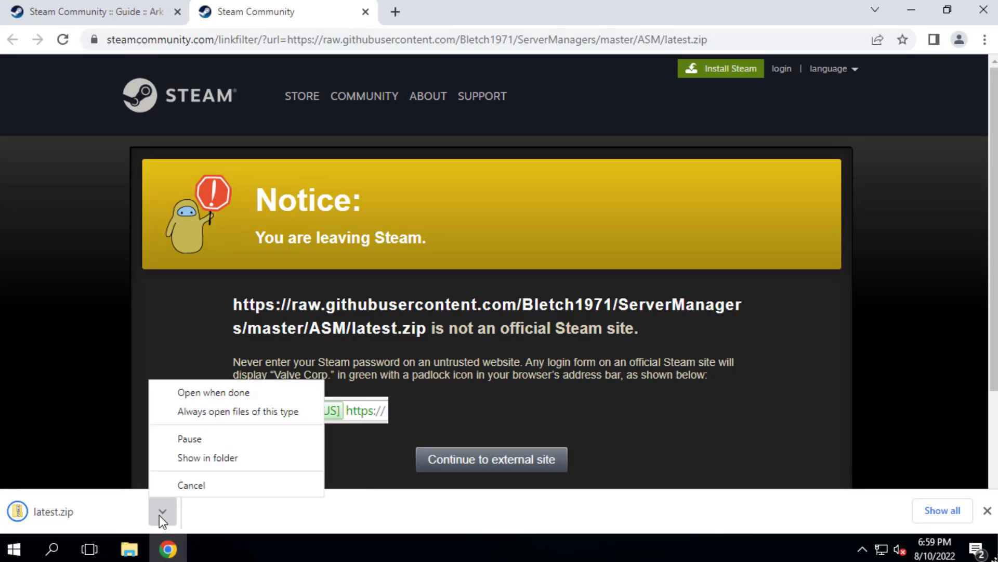
{"action": "left_click", "coordinate": [201, 455]}
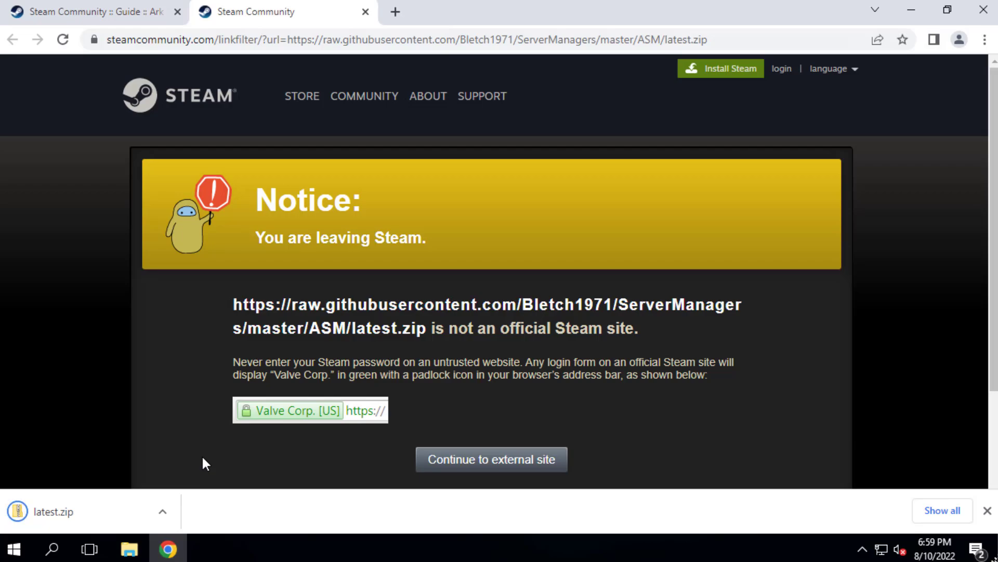
{"action": "left_click", "coordinate": [130, 549]}
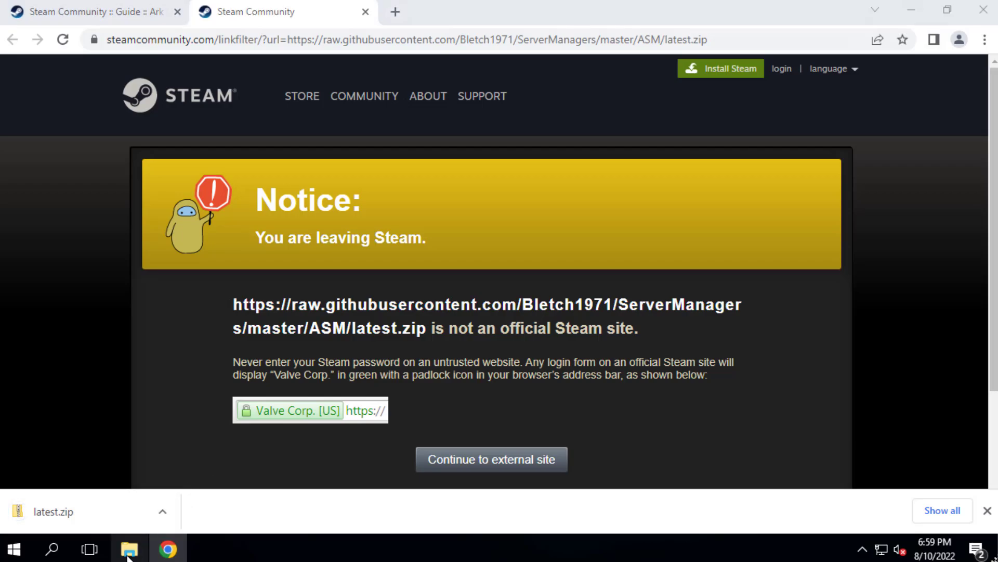
{"action": "left_click", "coordinate": [281, 169]}
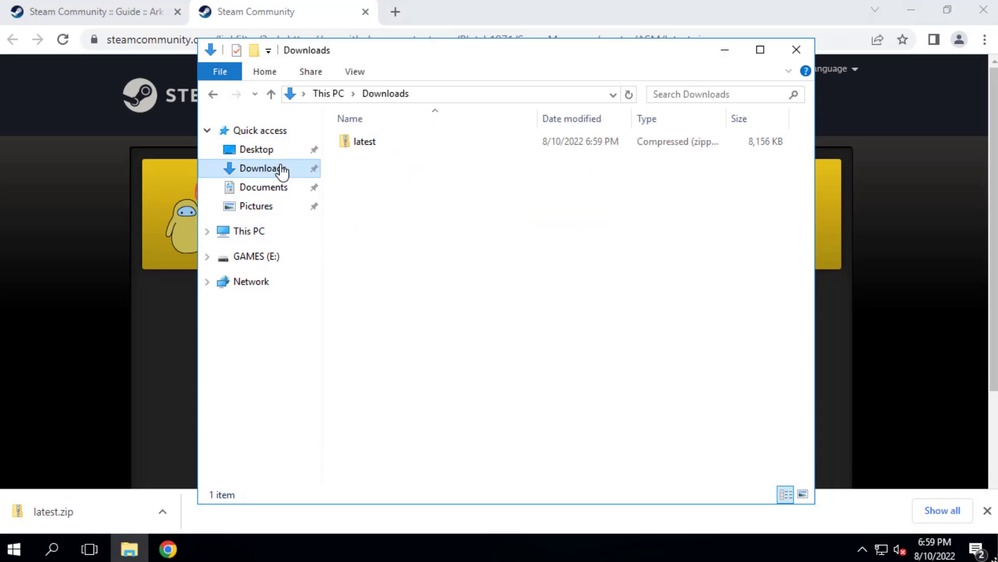
Step: Extract the latest archive into a new folder named ASM on the GAMES (E:) drive
{"action": "right_click", "coordinate": [380, 140]}
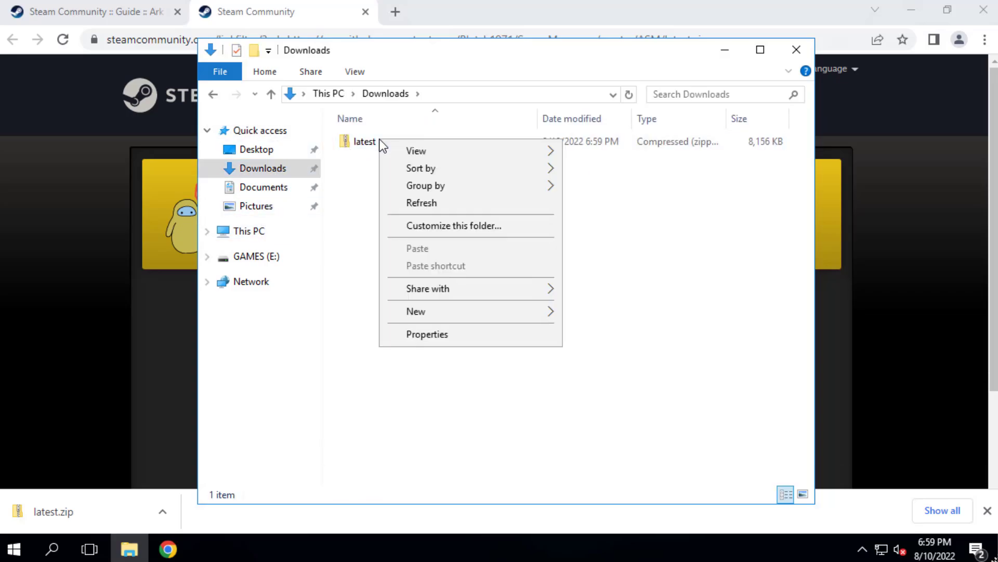
{"action": "left_click", "coordinate": [370, 137]}
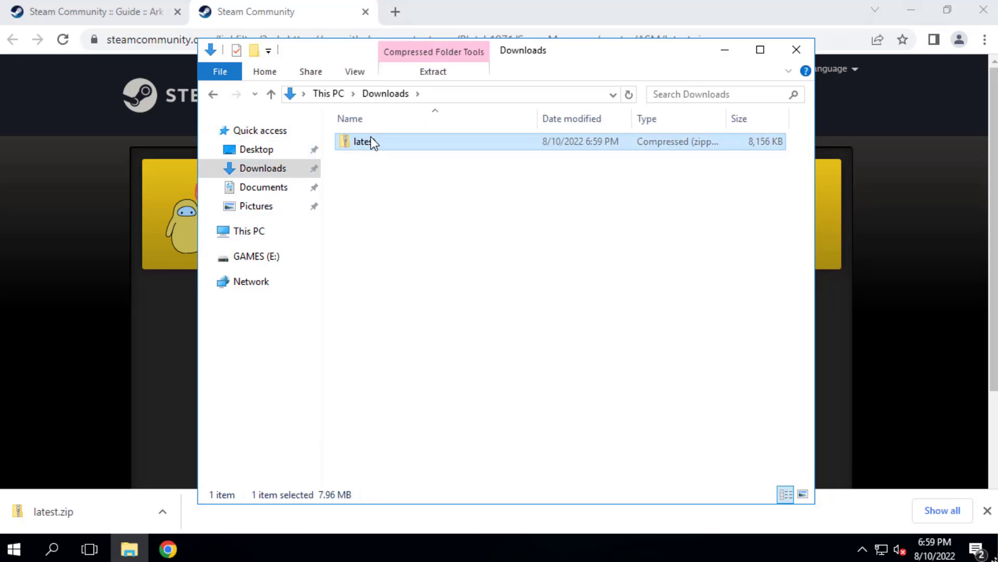
{"action": "right_click", "coordinate": [375, 146]}
{"action": "left_click", "coordinate": [452, 197]}
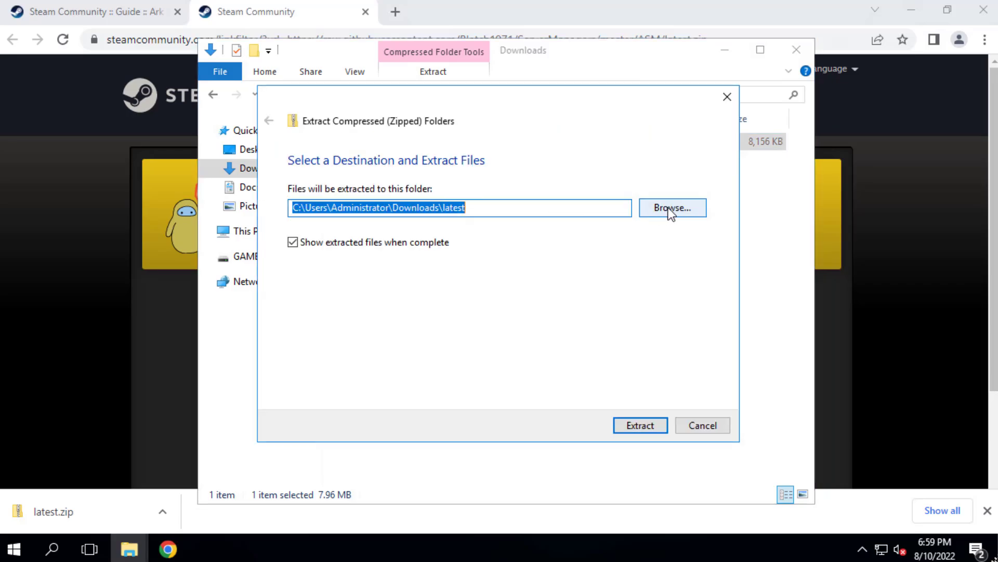
{"action": "left_click", "coordinate": [671, 209]}
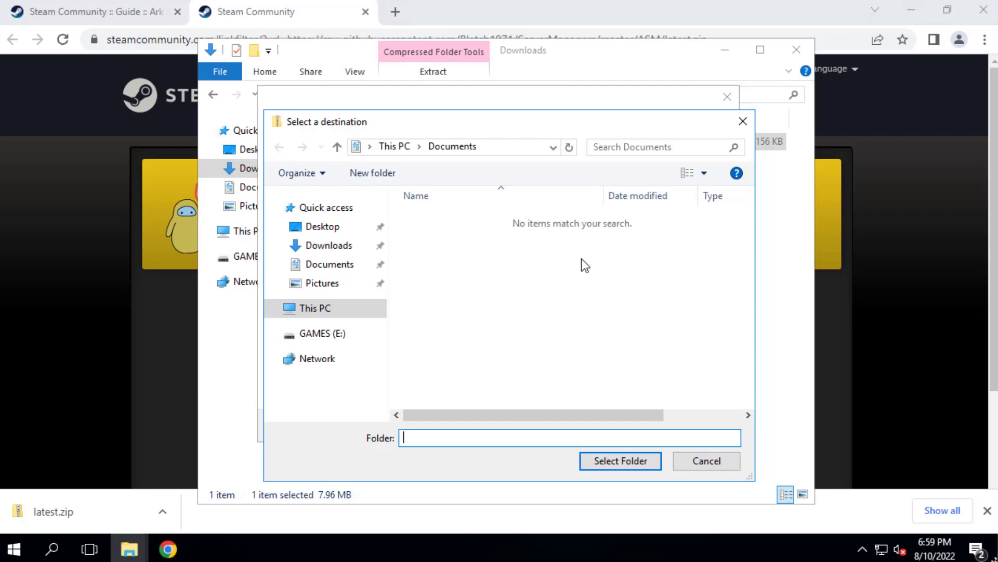
{"action": "left_click", "coordinate": [337, 335]}
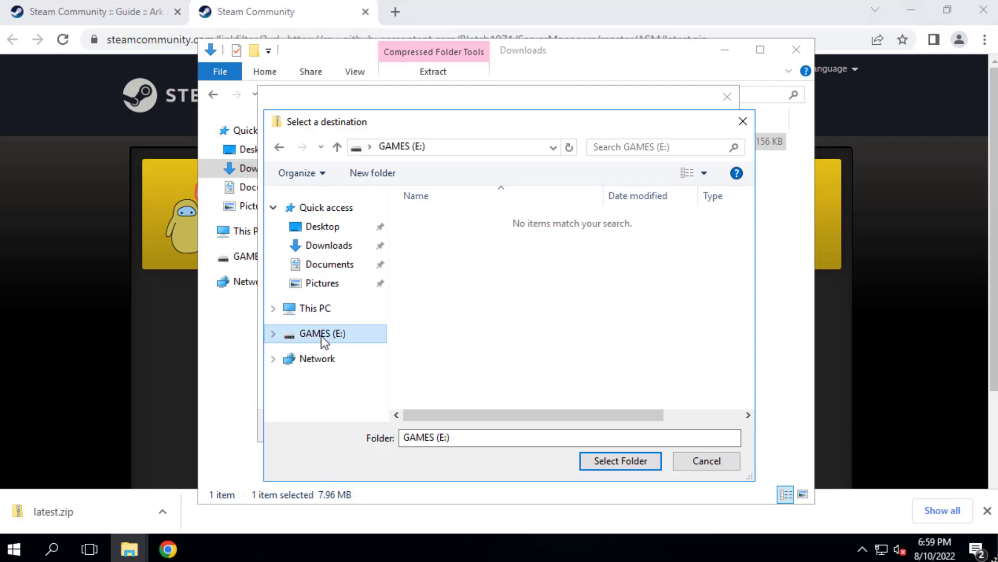
{"action": "left_click", "coordinate": [382, 173]}
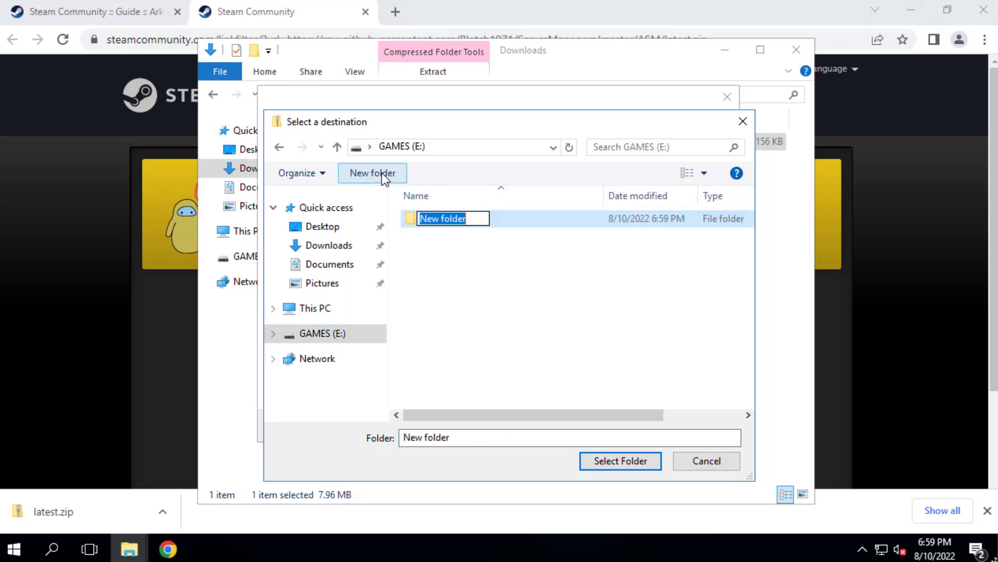
{"action": "type", "text": "A"}
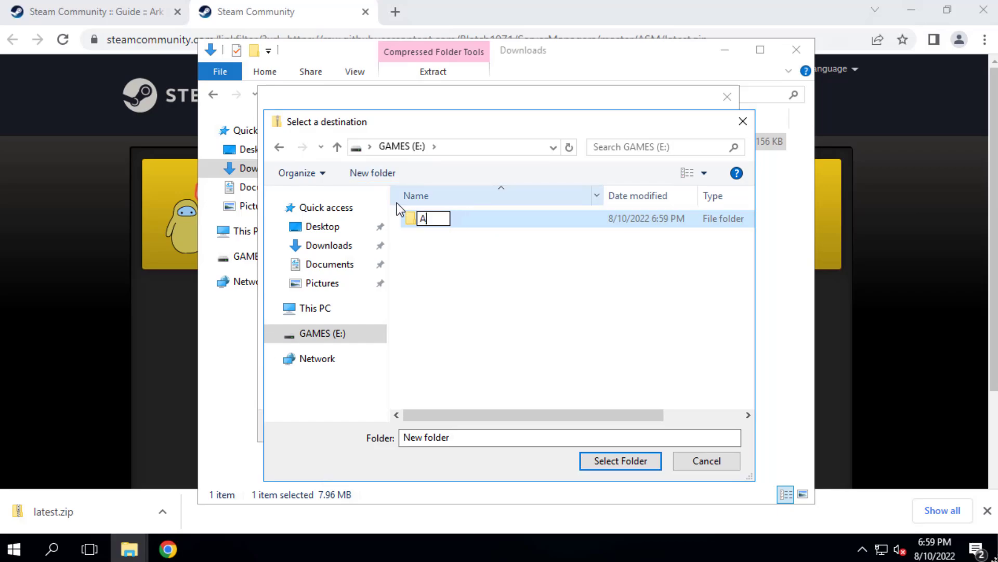
{"action": "type", "text": "SM"}
{"action": "key", "text": "Return"}
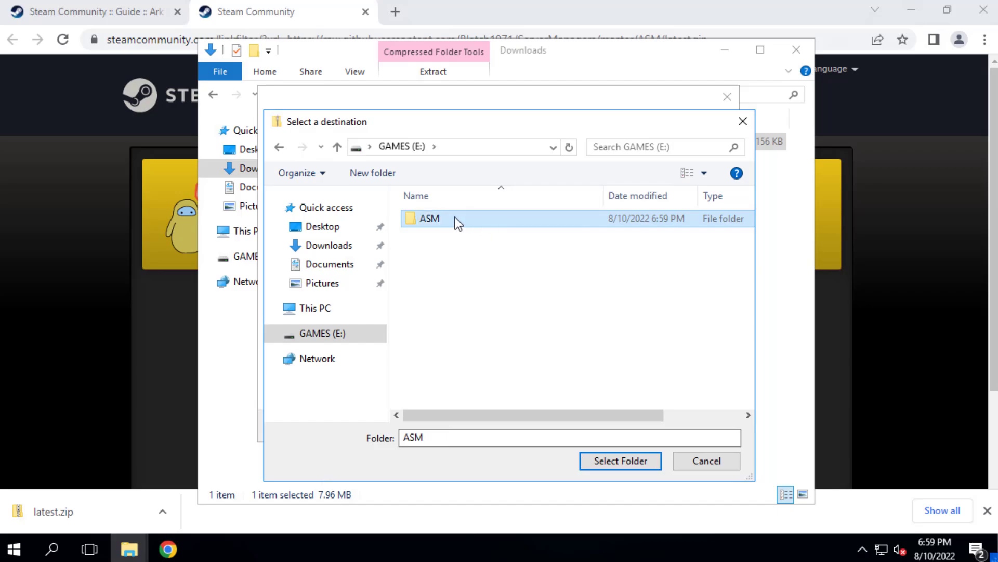
{"action": "double_click", "coordinate": [455, 217]}
{"action": "left_click", "coordinate": [605, 461]}
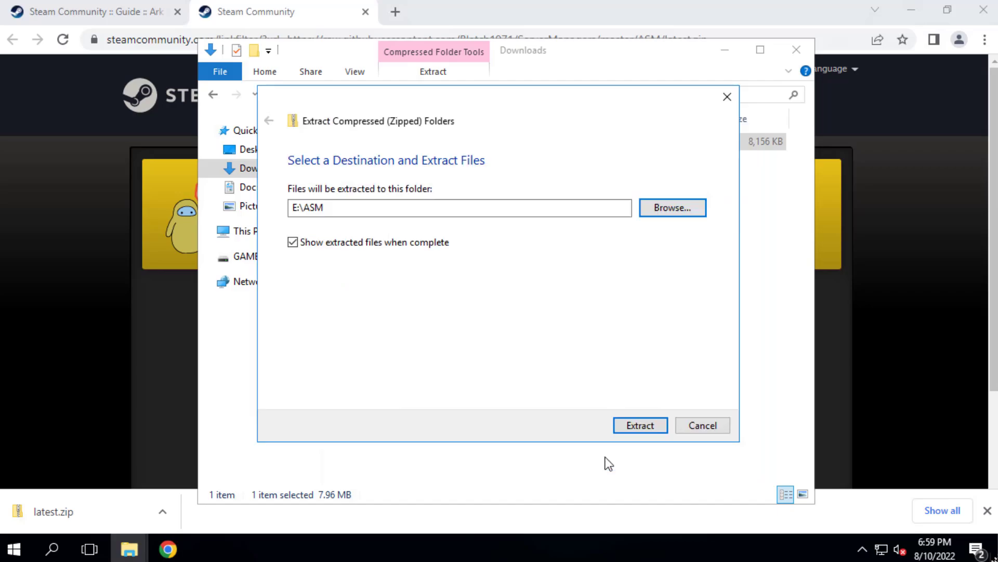
{"action": "left_click", "coordinate": [636, 425]}
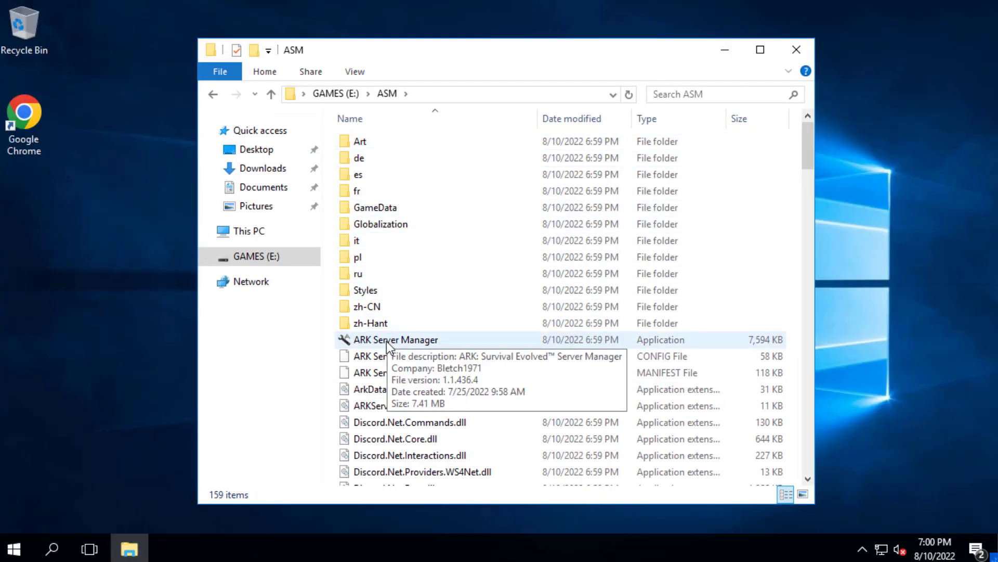
Step: Run ARK Server Manager and set its data folder to asmdata on the GAMES (E:) drive
{"action": "double_click", "coordinate": [388, 342]}
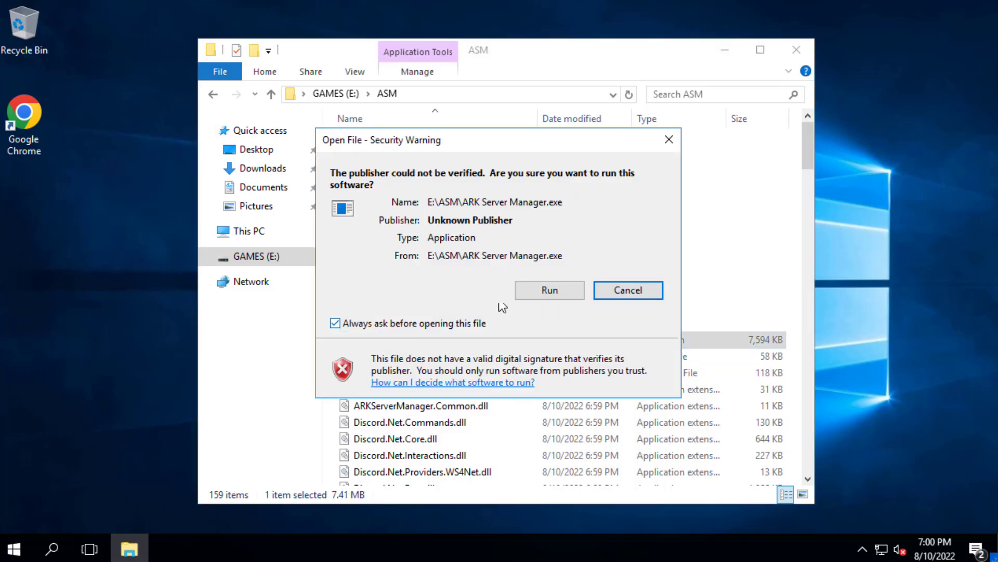
{"action": "left_click", "coordinate": [547, 290]}
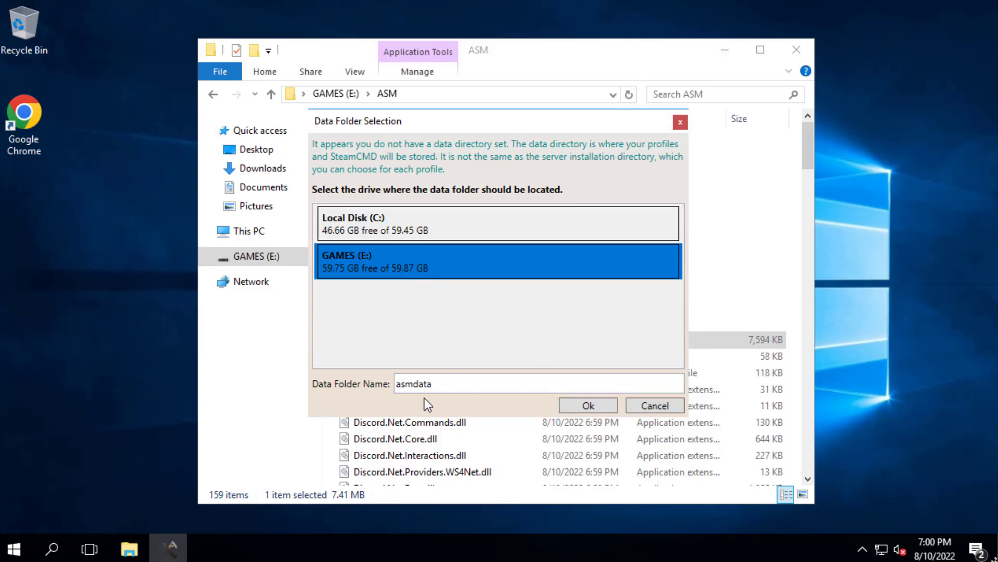
{"action": "left_click", "coordinate": [583, 407]}
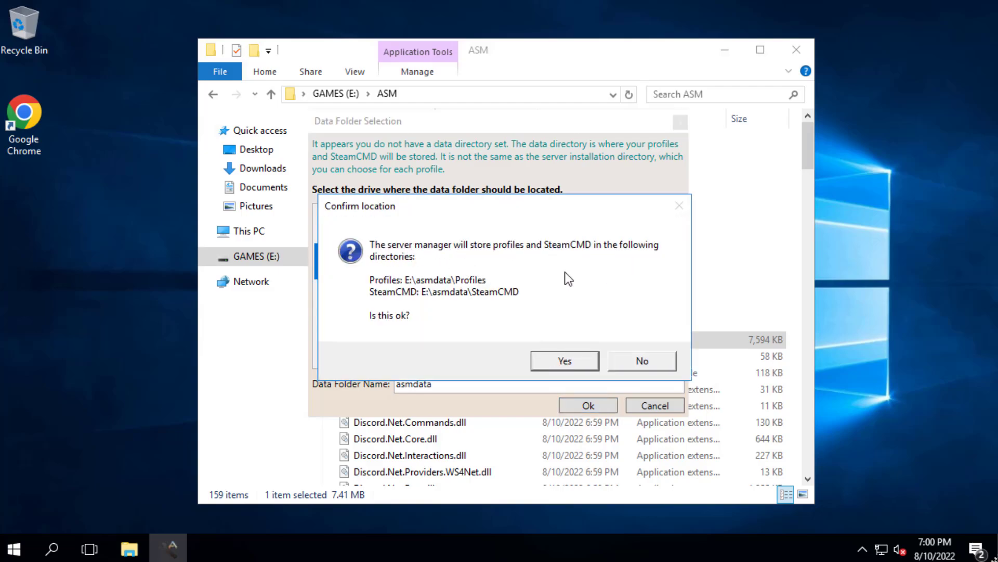
{"action": "left_click", "coordinate": [565, 361]}
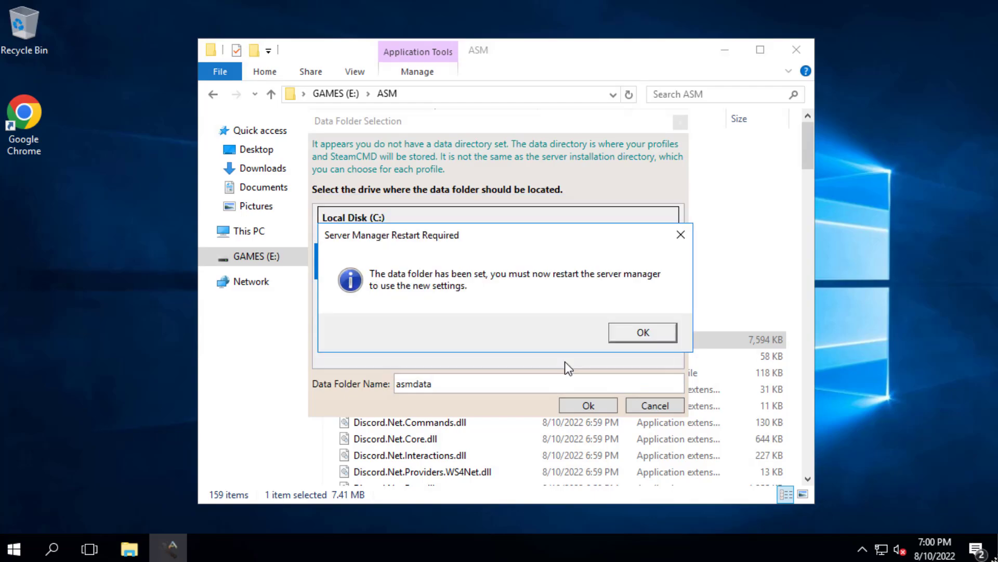
{"action": "left_click", "coordinate": [635, 336]}
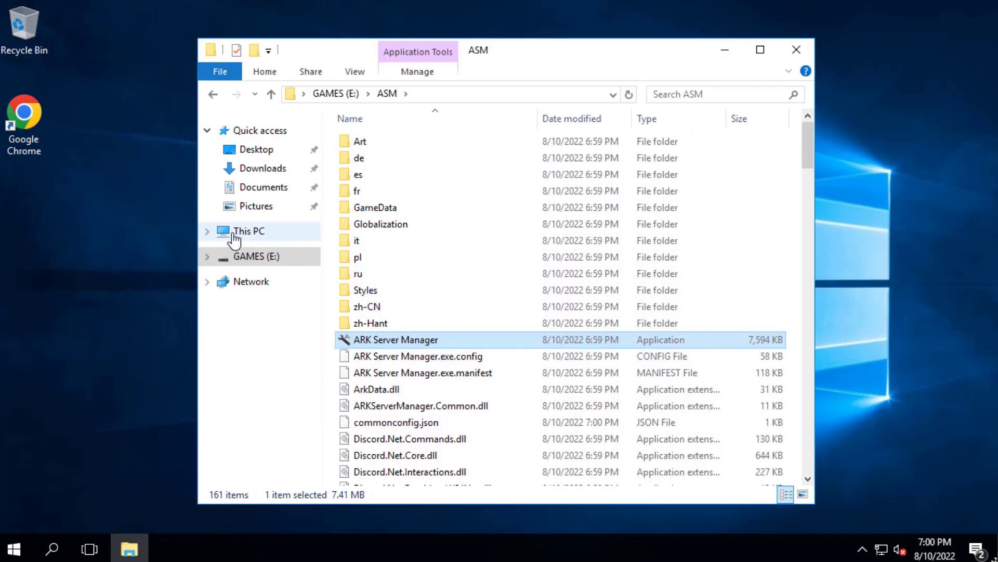
Step: Examine the Profiles and _backup_ folders inside asmdata on the GAMES (E:) drive and return to the ASM folder
{"action": "left_click", "coordinate": [244, 256]}
{"action": "left_click", "coordinate": [386, 157]}
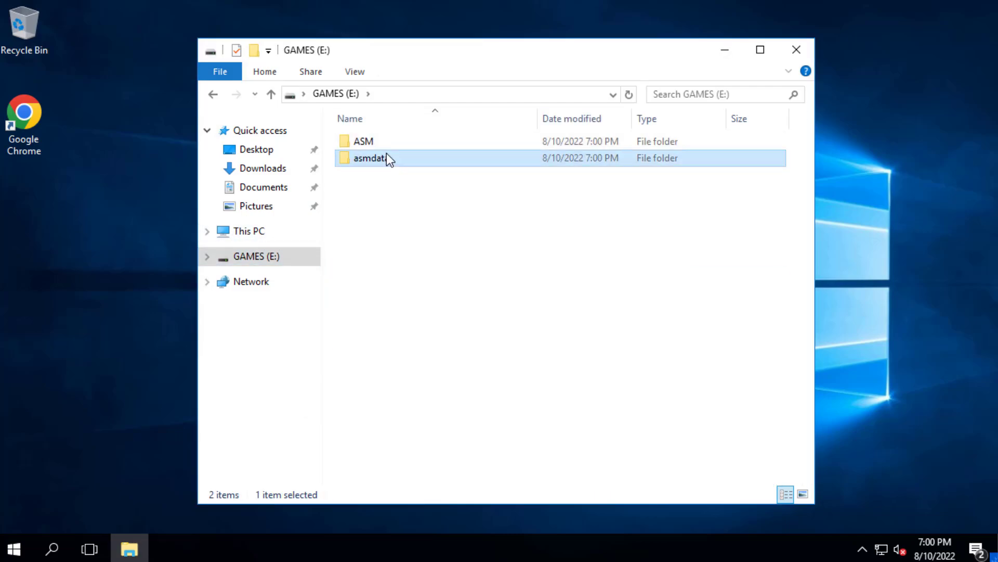
{"action": "double_click", "coordinate": [386, 158]}
{"action": "double_click", "coordinate": [391, 159]}
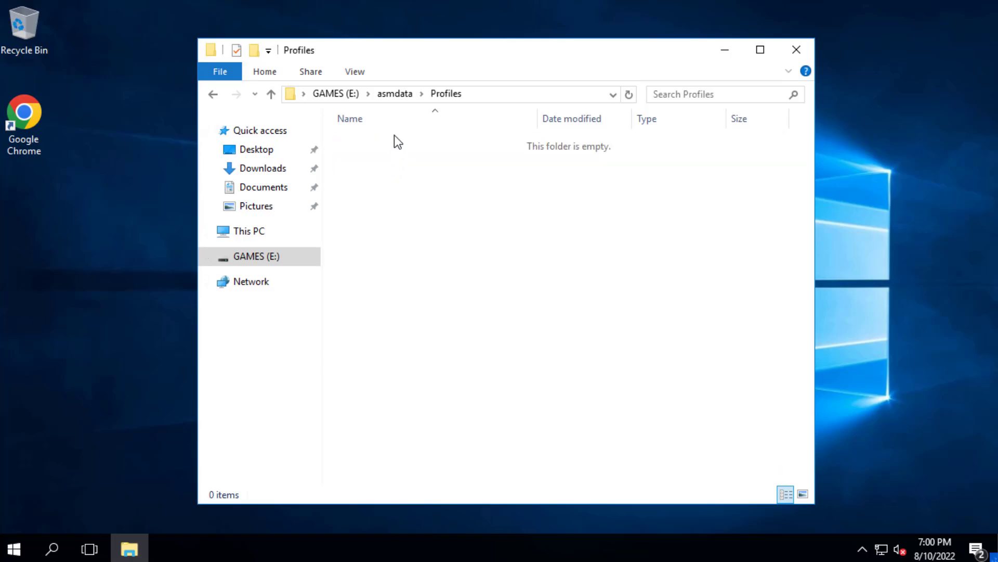
{"action": "left_click", "coordinate": [213, 93]}
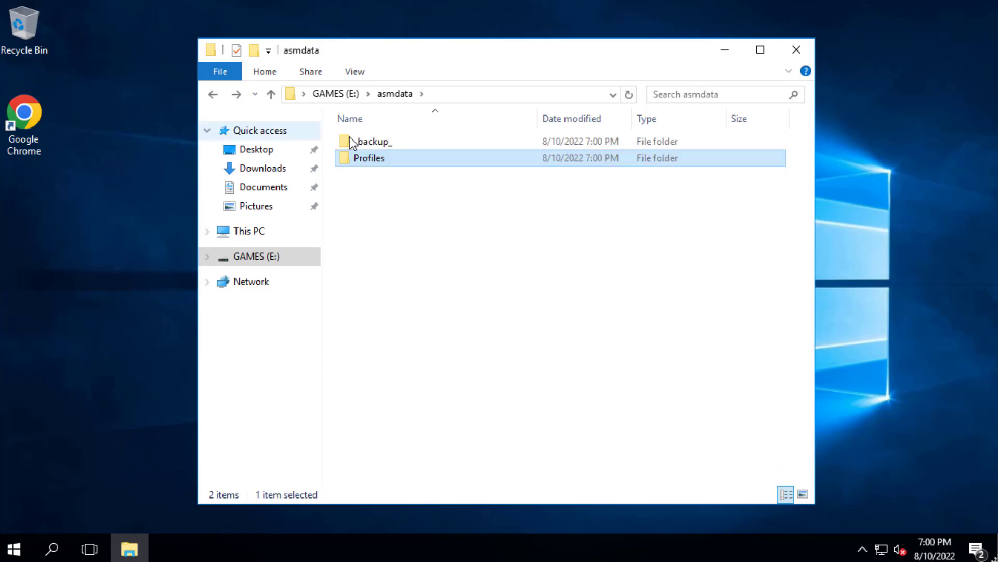
{"action": "double_click", "coordinate": [379, 148]}
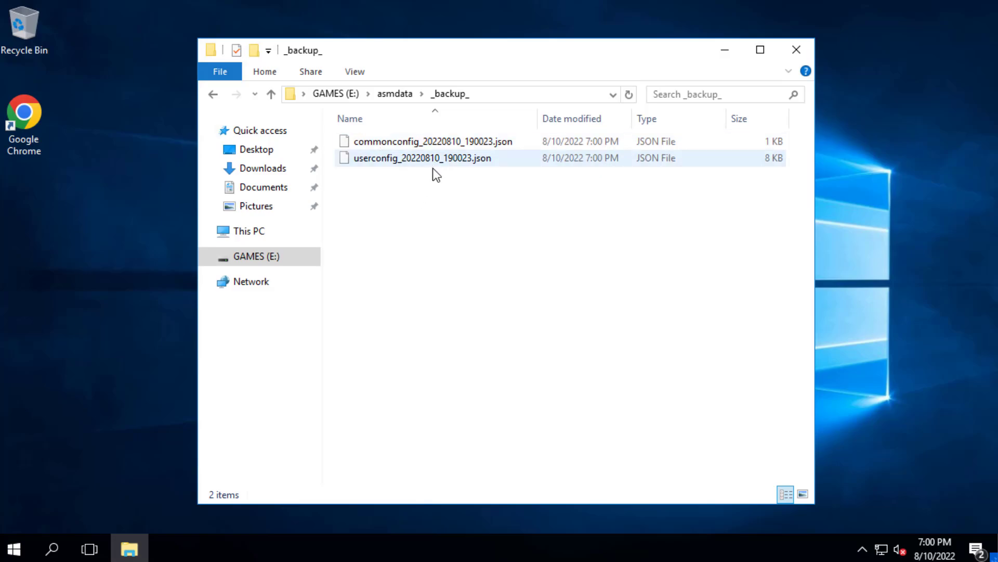
{"action": "left_click", "coordinate": [213, 97]}
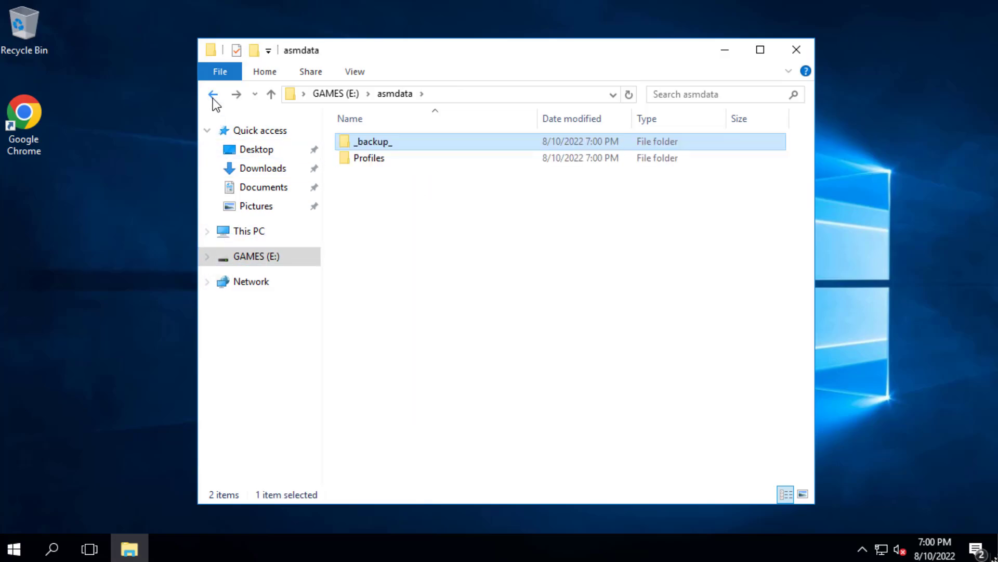
{"action": "left_click", "coordinate": [214, 96]}
{"action": "double_click", "coordinate": [421, 147]}
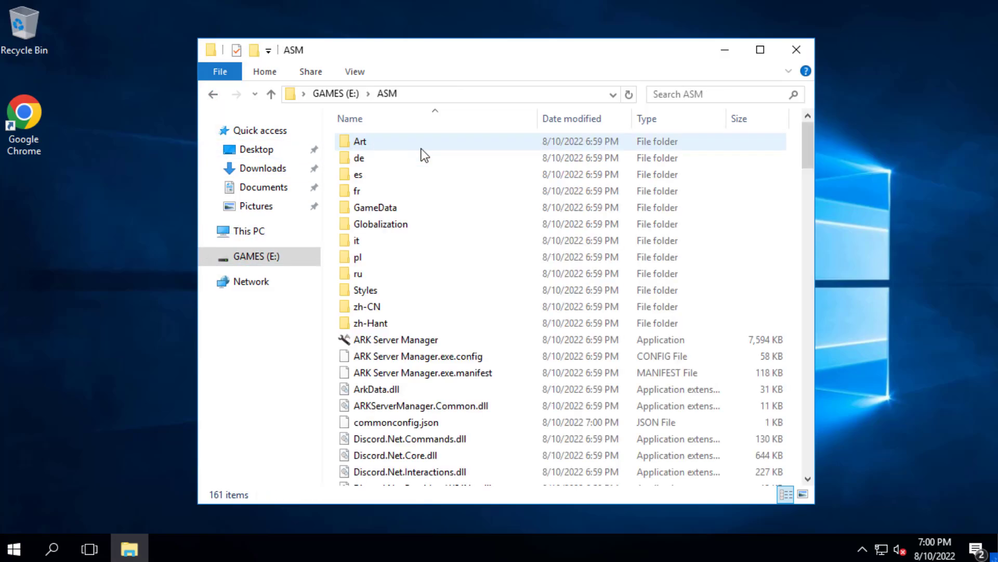
Step: Run ARK Server Manager from the ASM folder, accepting the security warning, and maximize its window
{"action": "double_click", "coordinate": [397, 340]}
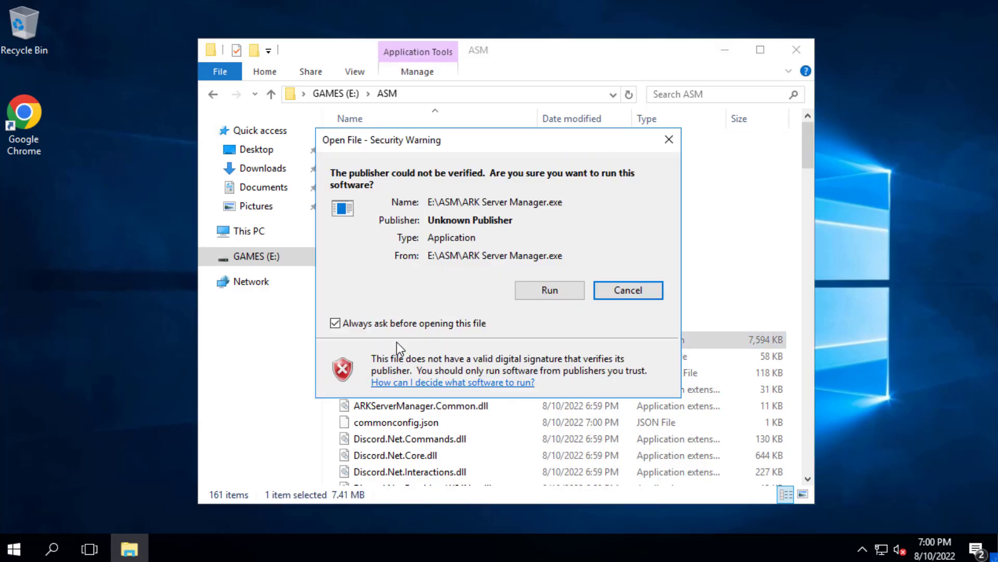
{"action": "left_click", "coordinate": [538, 295]}
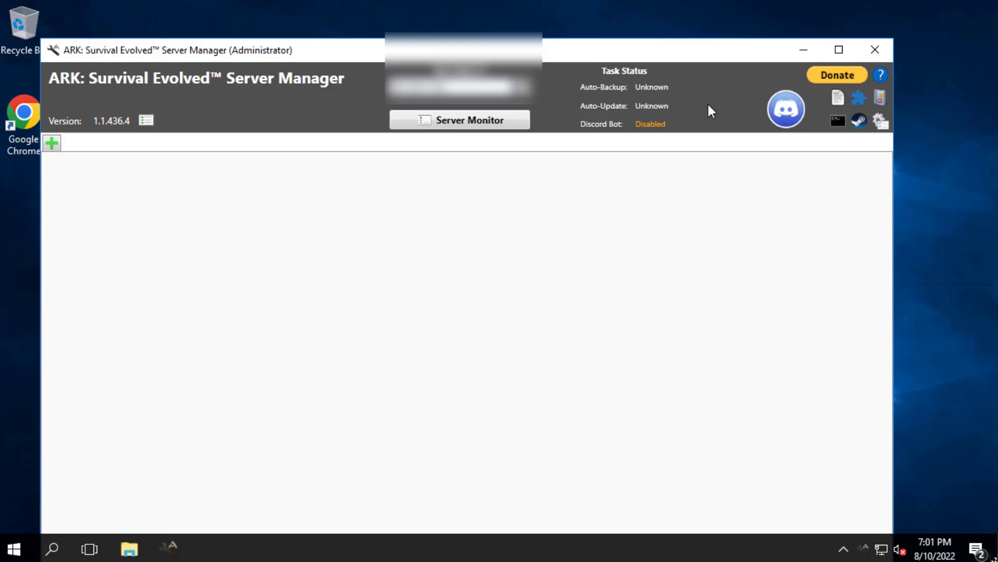
{"action": "left_click", "coordinate": [839, 50]}
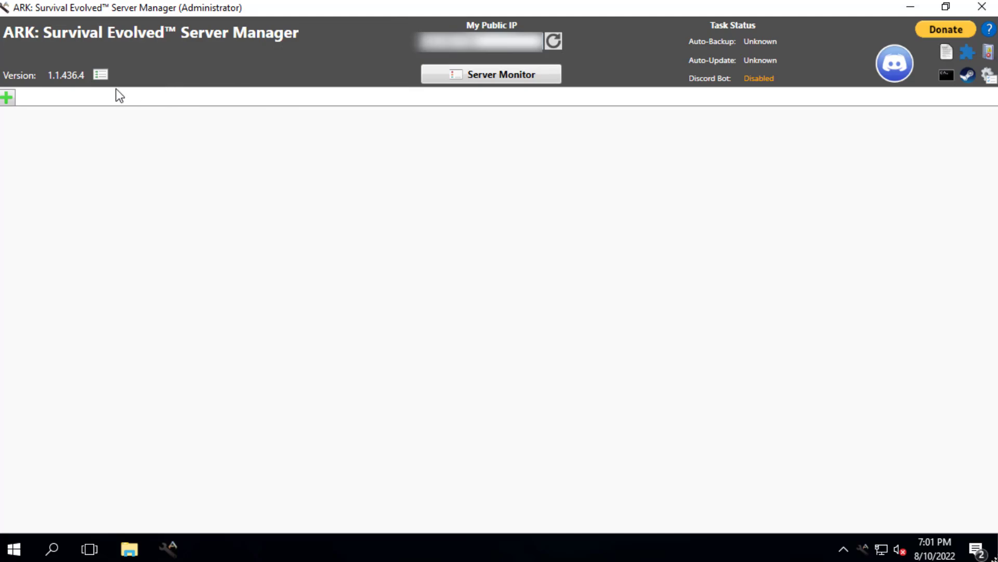
Step: Add a new server profile and name it Server1
{"action": "left_click", "coordinate": [8, 98]}
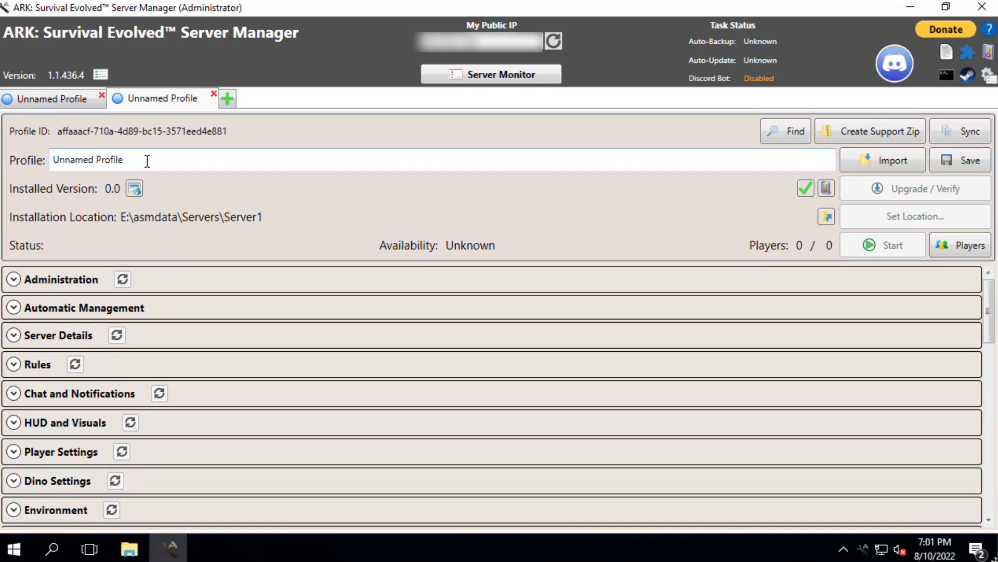
{"action": "left_click_drag", "start_coordinate": [131, 161], "coordinate": [41, 164]}
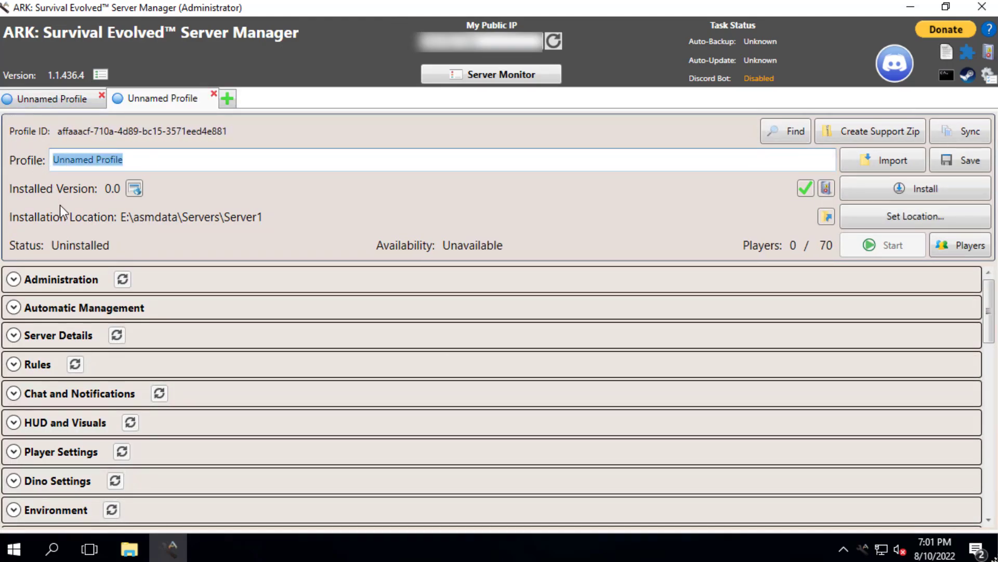
{"action": "type", "text": "Server"}
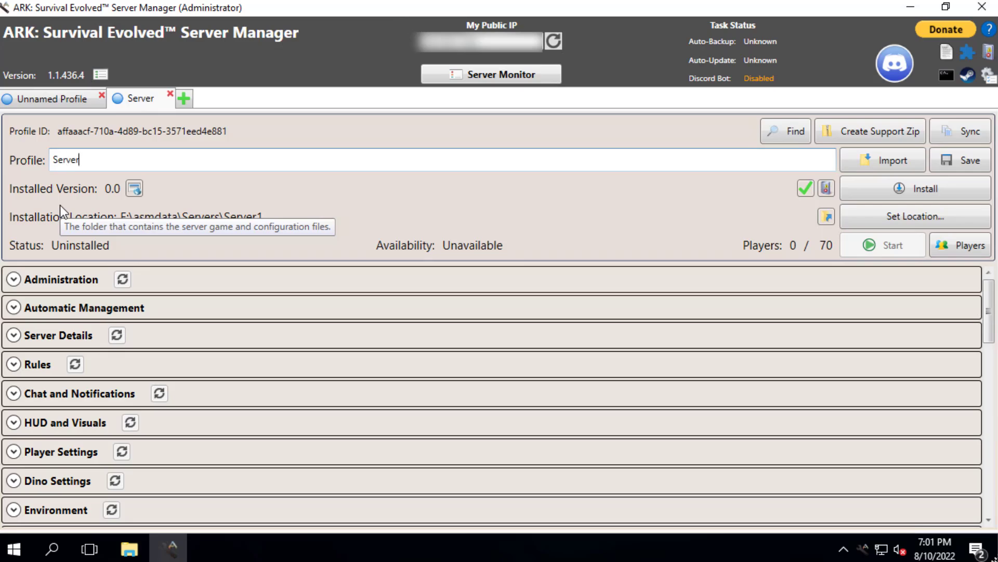
{"action": "type", "text": "!"}
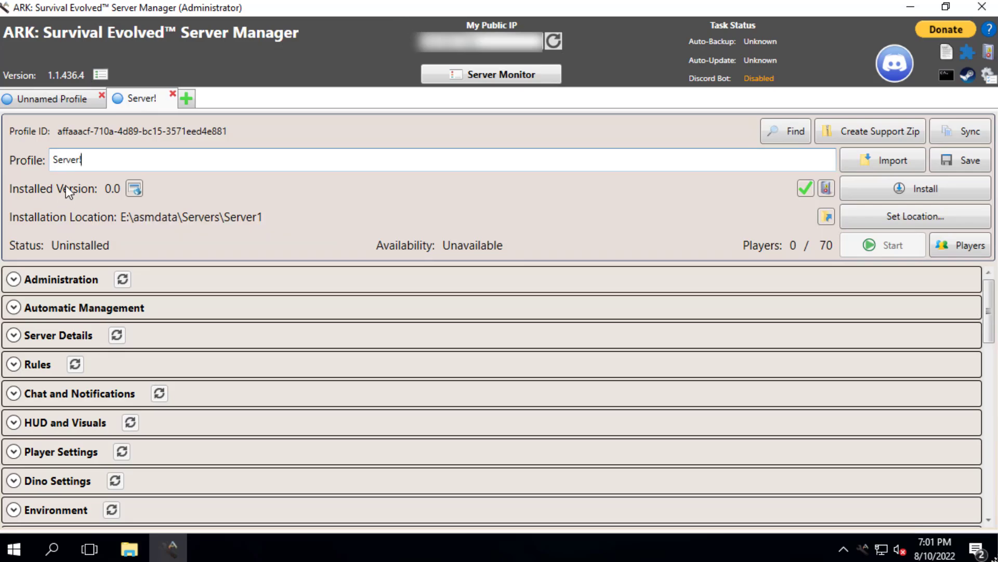
{"action": "key", "text": "BackSpace"}
{"action": "type", "text": "1"}
Step: Set the server name to Server1 in the Administration settings and check the server and query ports
{"action": "left_click", "coordinate": [17, 281]}
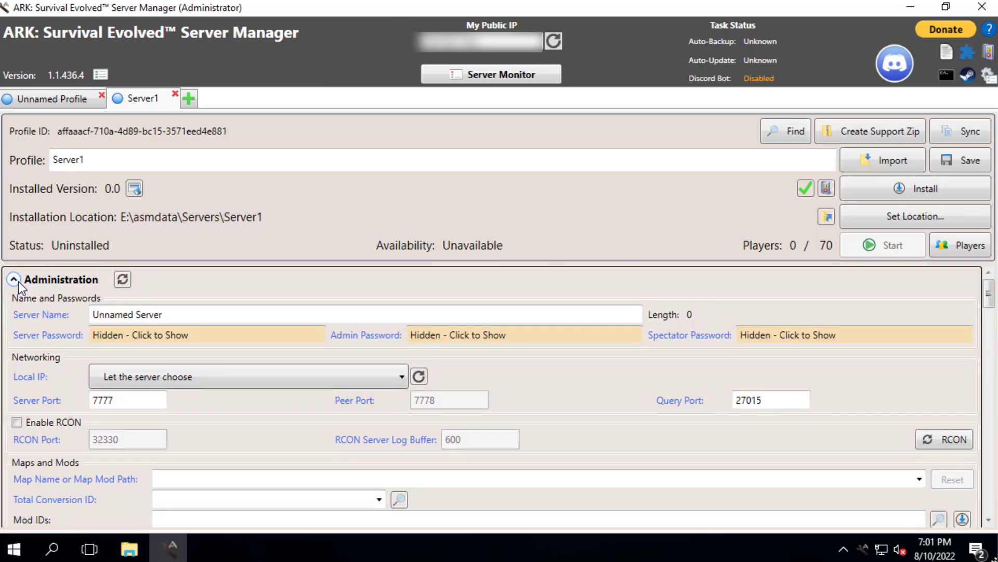
{"action": "left_click", "coordinate": [188, 312]}
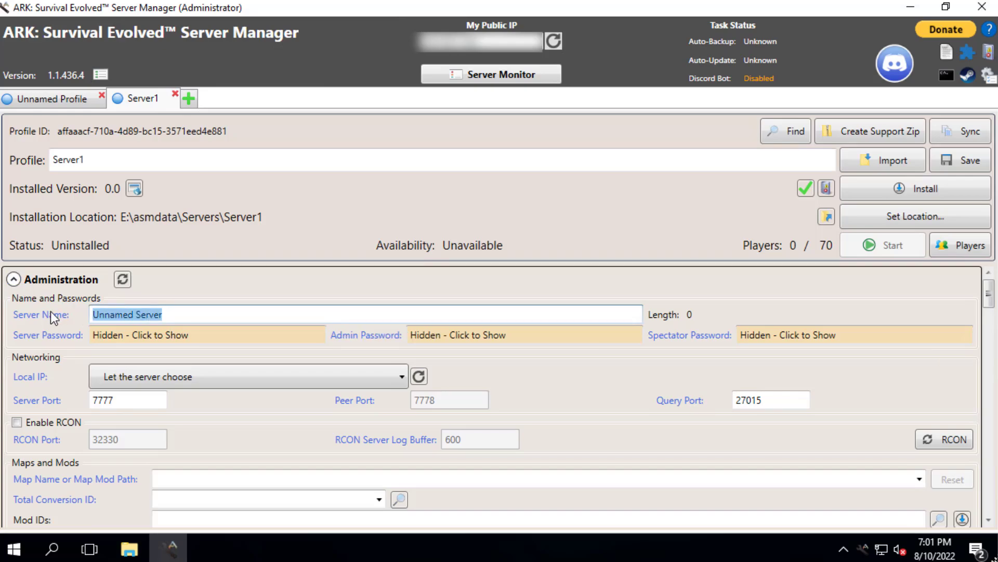
{"action": "type", "text": "Server1"}
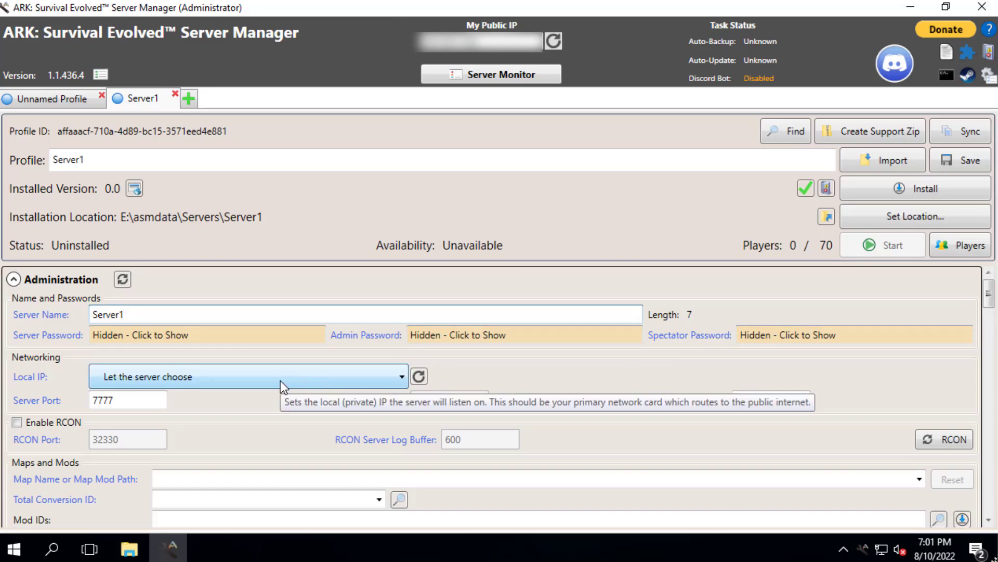
{"action": "left_click", "coordinate": [131, 402]}
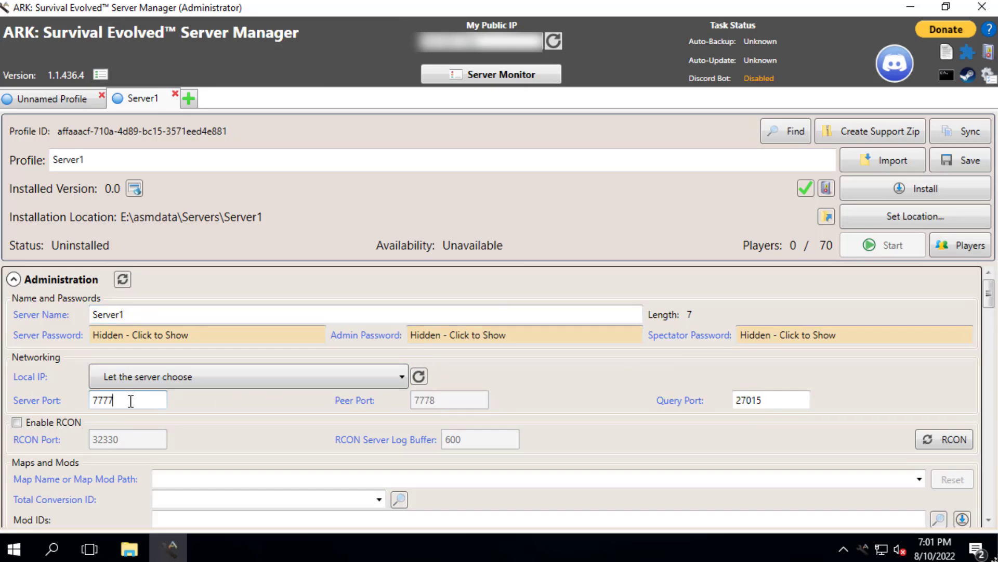
{"action": "left_click", "coordinate": [779, 398]}
Step: Choose Fjordur as the map for Server1
{"action": "scroll", "coordinate": [567, 350], "scroll_direction": "down", "scroll_amount": 3}
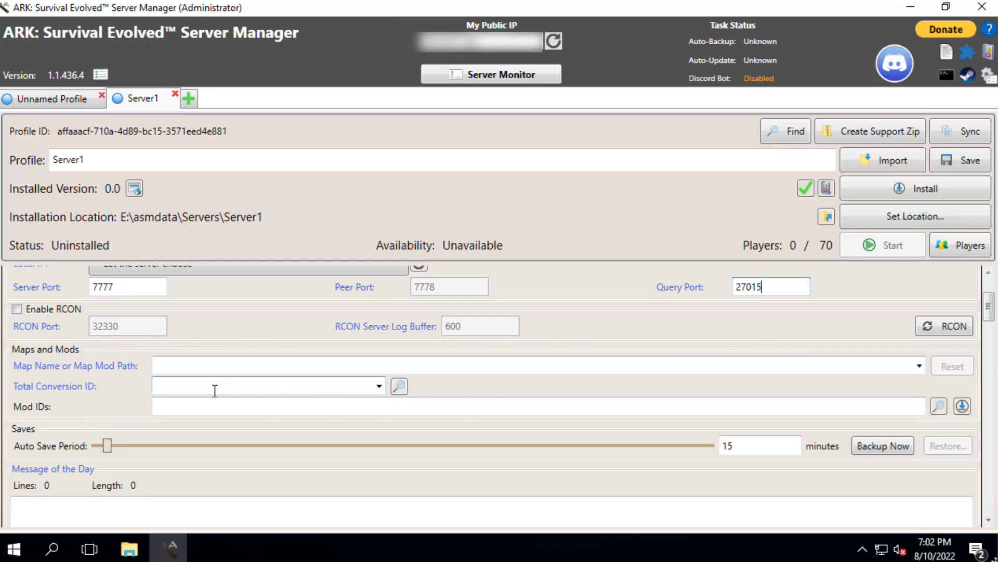
{"action": "left_click", "coordinate": [206, 363]}
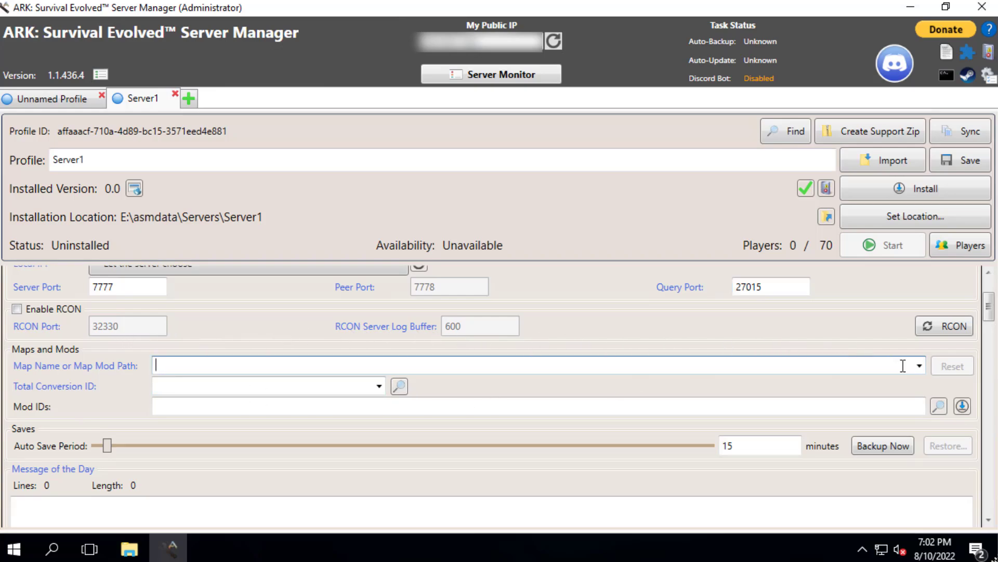
{"action": "left_click", "coordinate": [918, 366]}
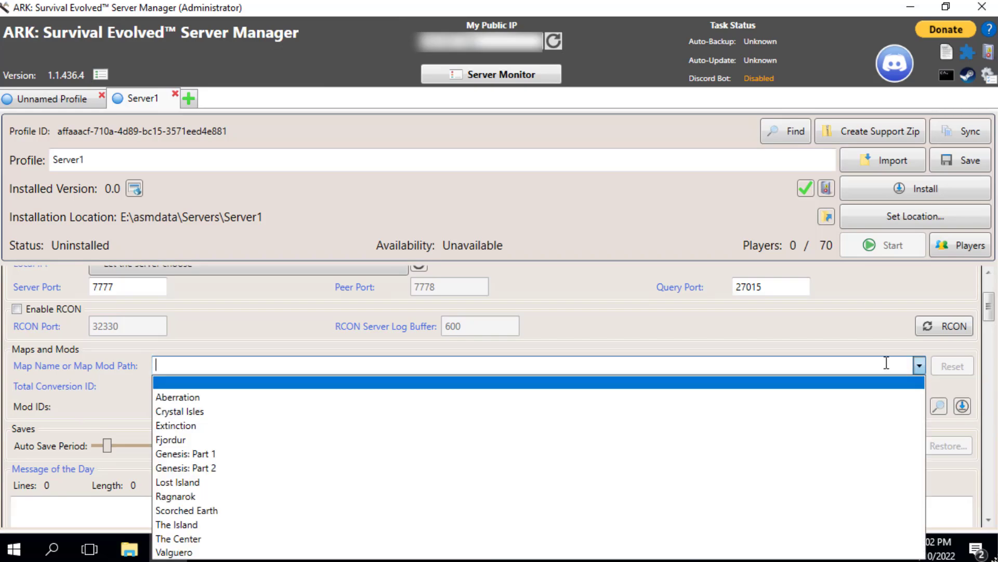
{"action": "left_click", "coordinate": [185, 441]}
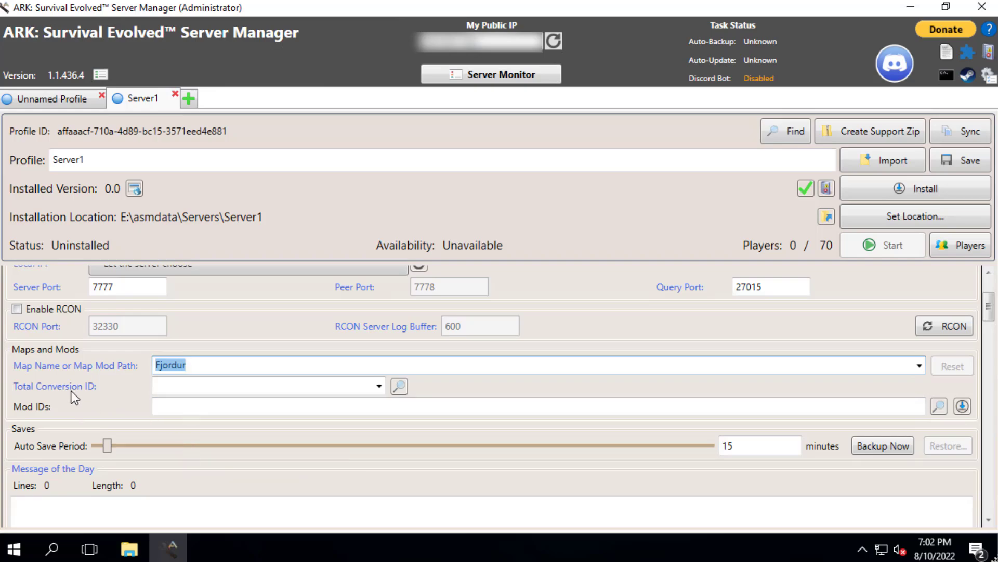
{"action": "left_click", "coordinate": [374, 394]}
{"action": "left_click", "coordinate": [374, 389]}
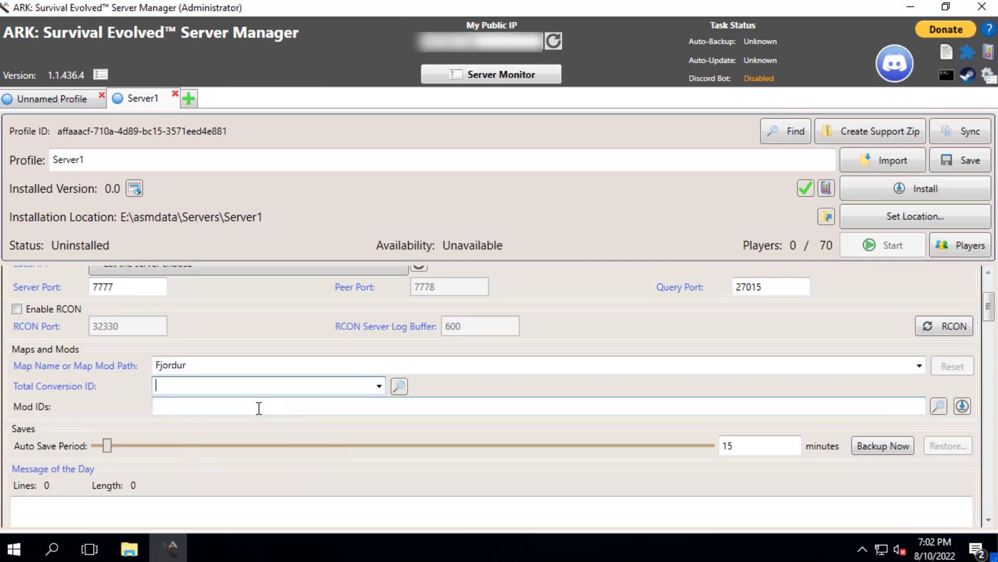
Step: Enter 731604991 as the mod ID for Server1
{"action": "left_click", "coordinate": [240, 404]}
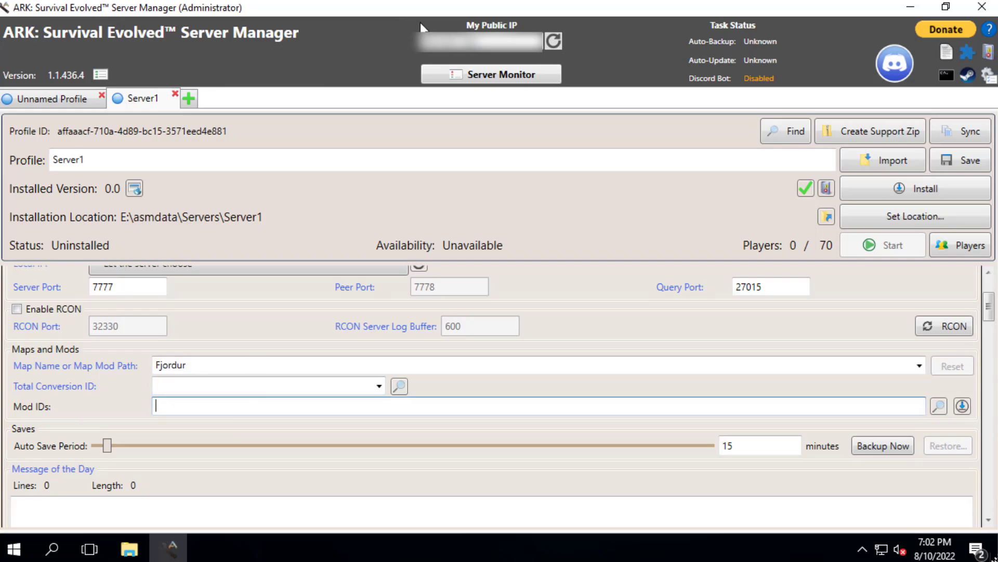
{"action": "scroll", "coordinate": [208, 273], "scroll_direction": "up", "scroll_amount": 1}
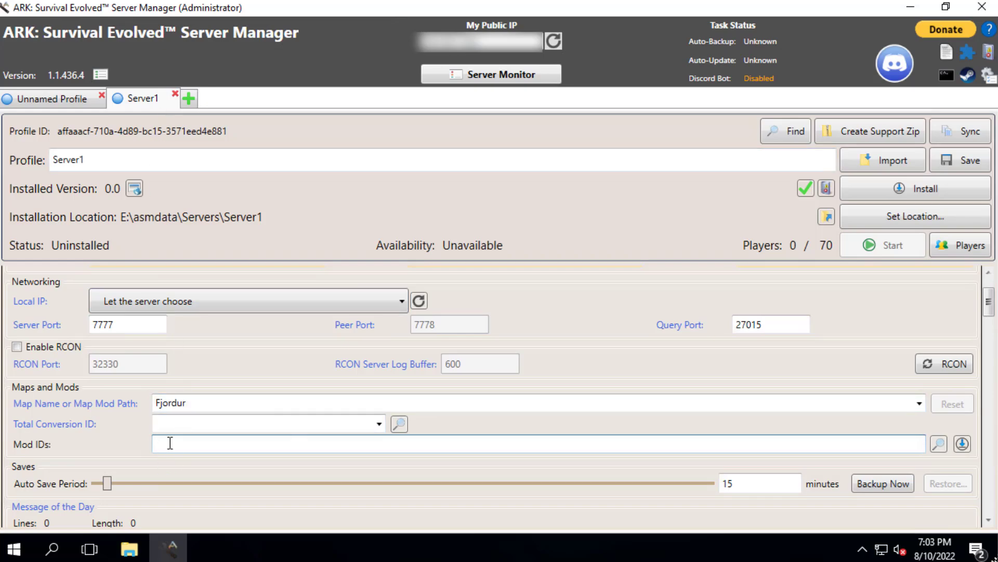
{"action": "type", "text": "731604991"}
Step: Check the full mod name in the mod details, widening its column, and download the mod for Server1
{"action": "left_click", "coordinate": [939, 443]}
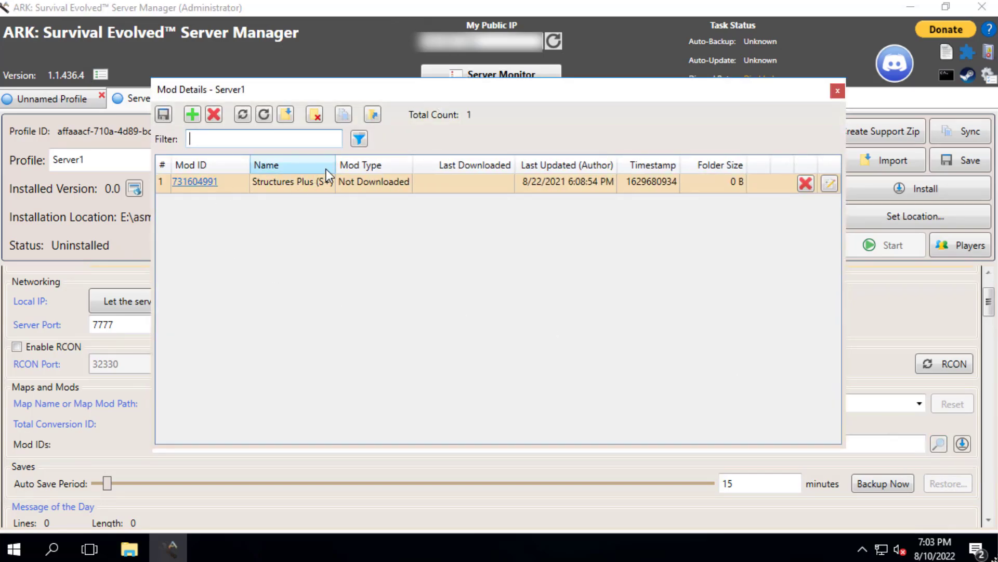
{"action": "left_click_drag", "start_coordinate": [335, 165], "coordinate": [390, 165]}
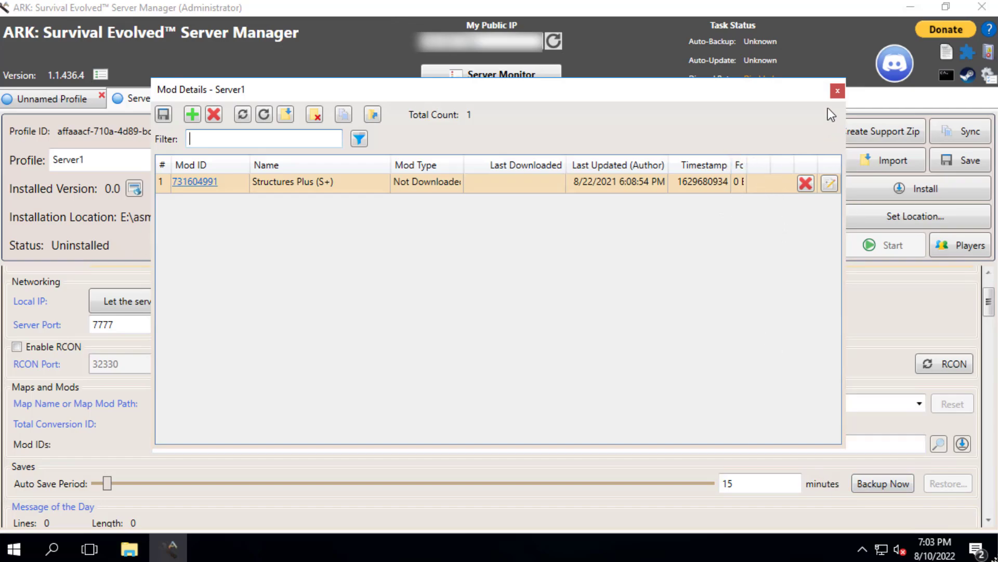
{"action": "left_click", "coordinate": [838, 91]}
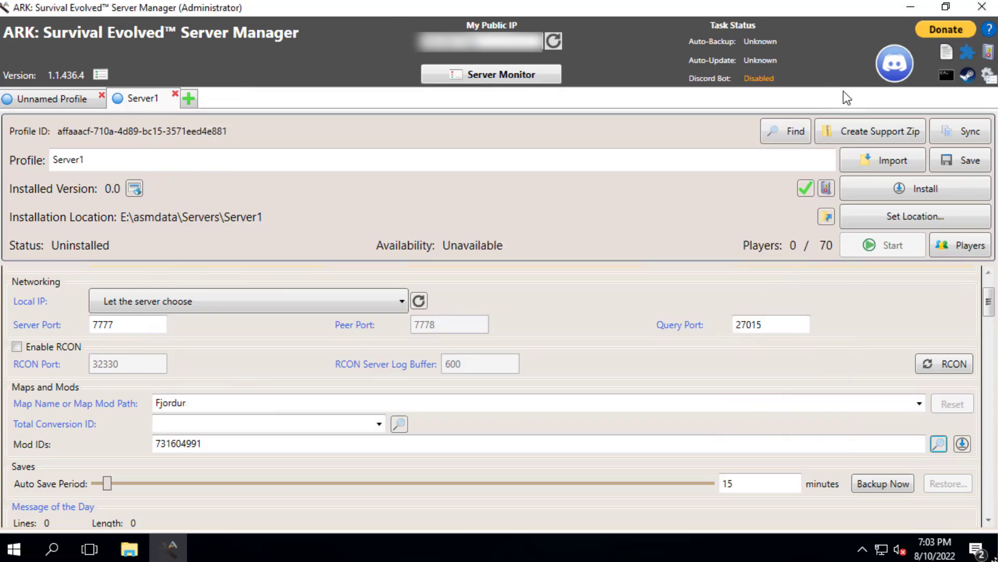
{"action": "left_click", "coordinate": [967, 445]}
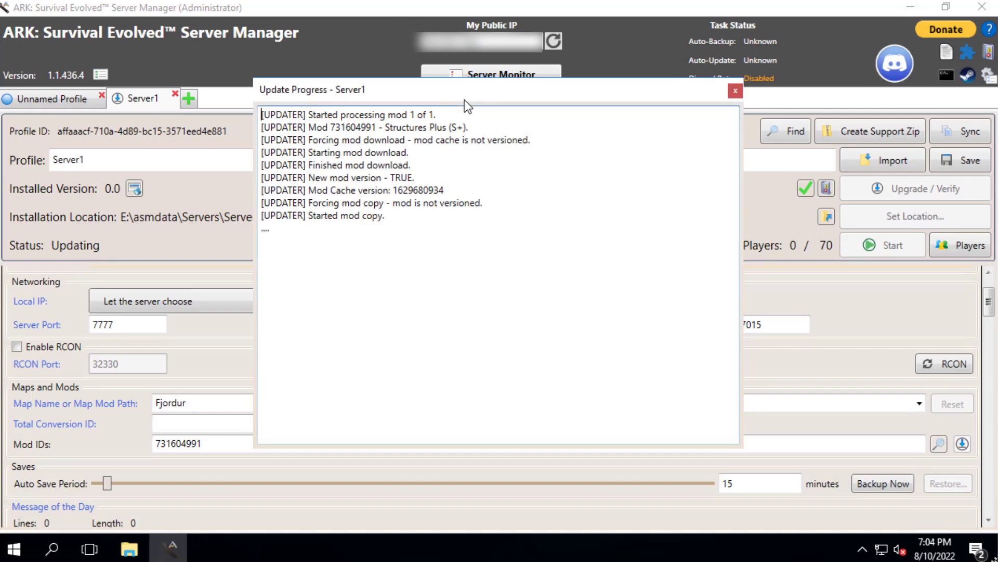
{"action": "left_click", "coordinate": [736, 91]}
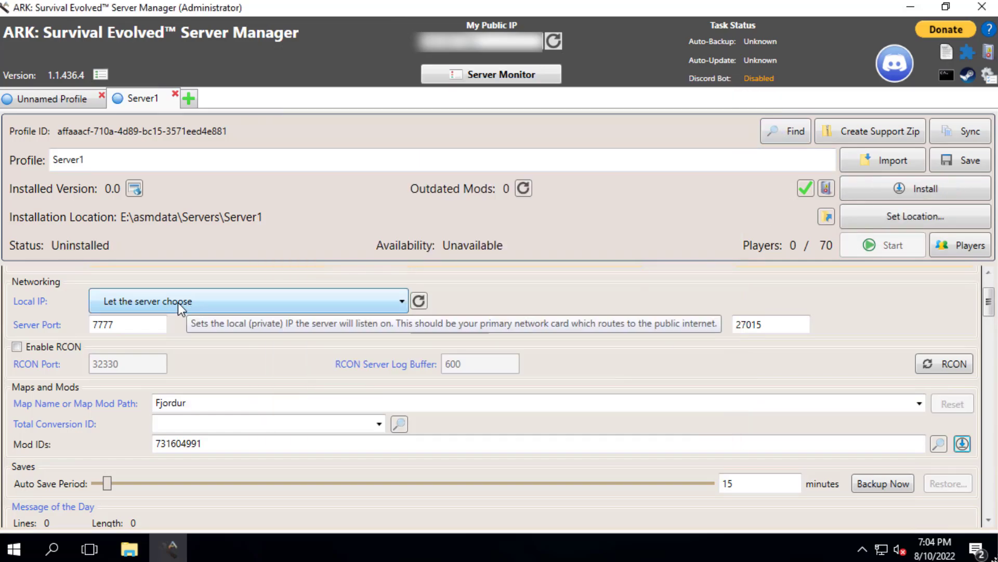
Step: Set the Message of the Day to "Welcome!!!"
{"action": "scroll", "coordinate": [268, 360], "scroll_direction": "down", "scroll_amount": 1}
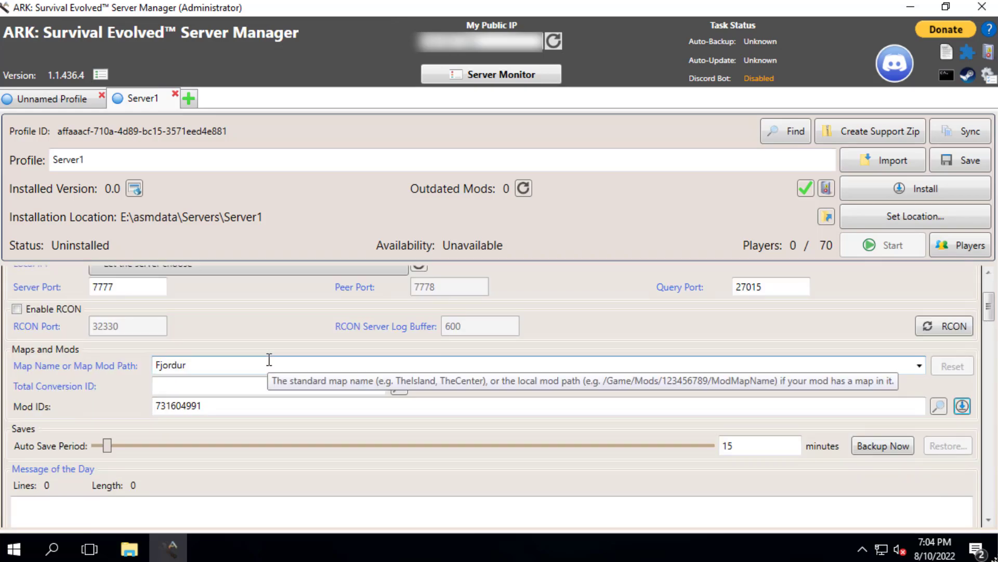
{"action": "scroll", "coordinate": [608, 420], "scroll_direction": "down", "scroll_amount": 2}
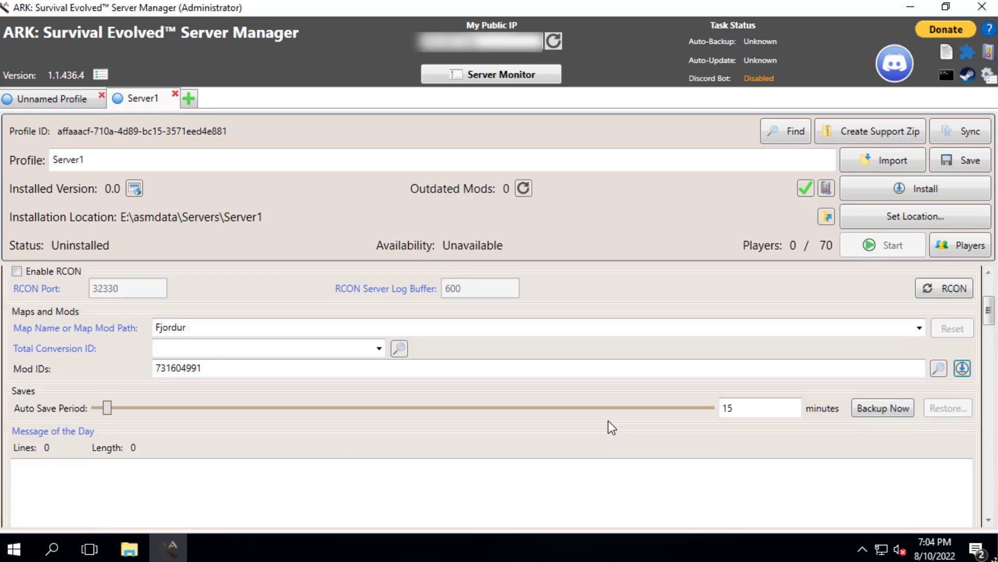
{"action": "left_click", "coordinate": [409, 461]}
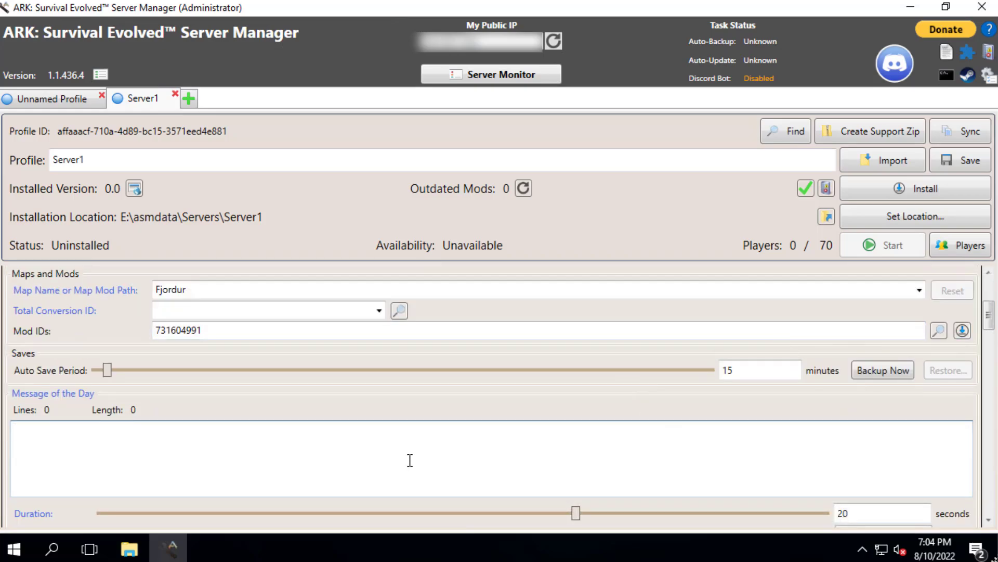
{"action": "type", "text": "Welcome!!!"}
{"action": "left_click", "coordinate": [482, 392]}
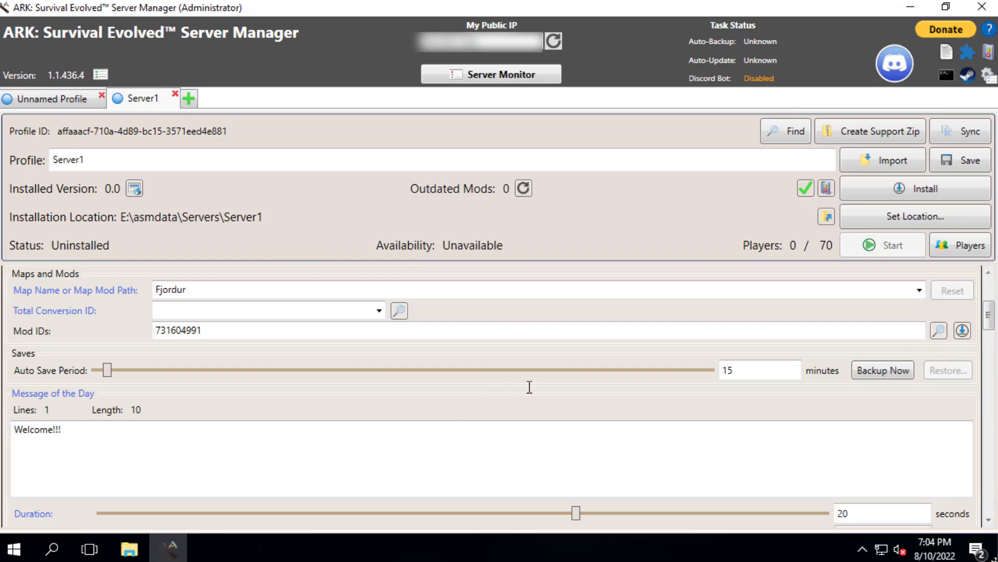
Step: Examine the remaining Administration settings, from the message duration to the command line options, and collapse the section
{"action": "scroll", "coordinate": [528, 392], "scroll_direction": "down", "scroll_amount": 5}
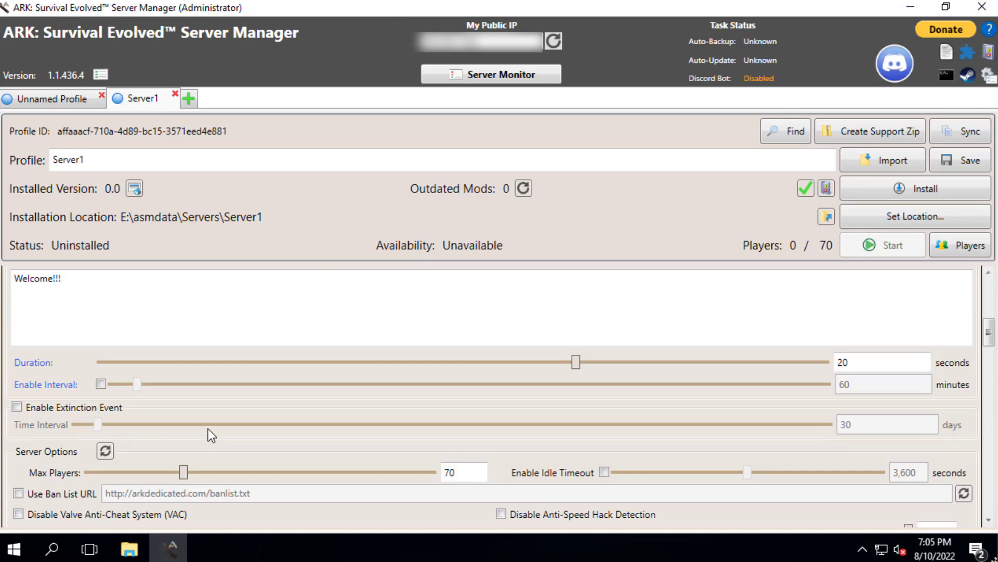
{"action": "scroll", "coordinate": [225, 427], "scroll_direction": "down", "scroll_amount": 6}
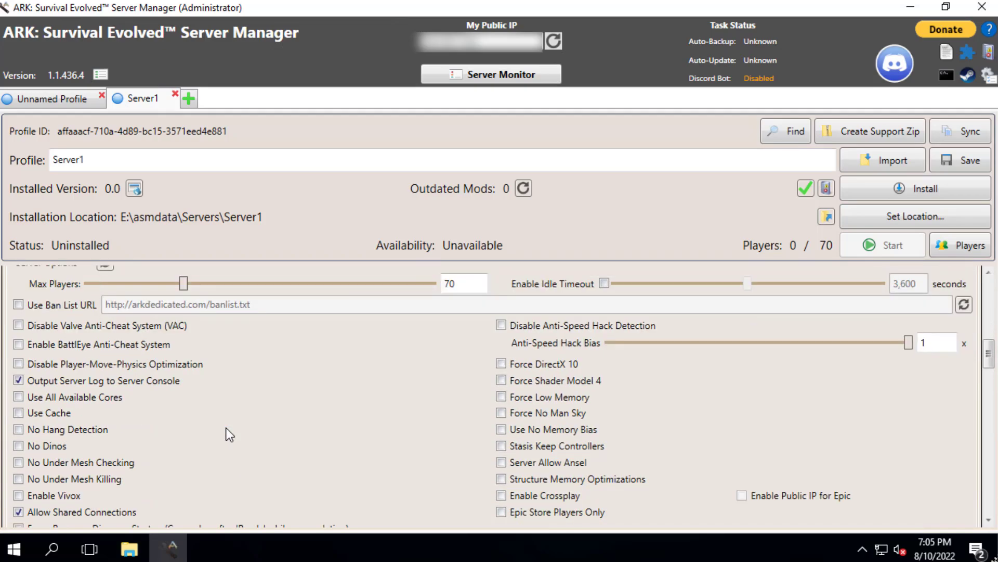
{"action": "scroll", "coordinate": [226, 428], "scroll_direction": "down", "scroll_amount": 6}
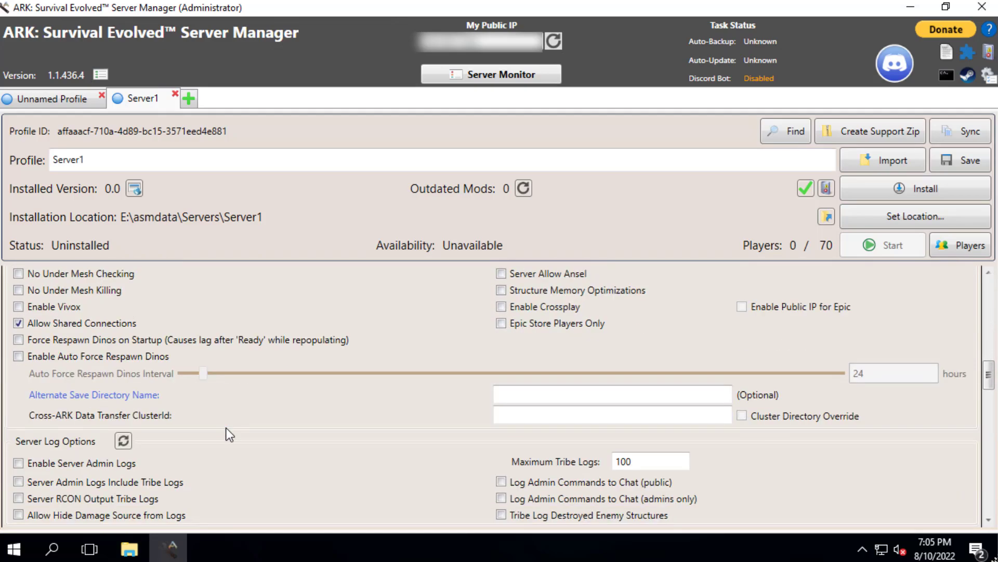
{"action": "scroll", "coordinate": [229, 435], "scroll_direction": "down", "scroll_amount": 7}
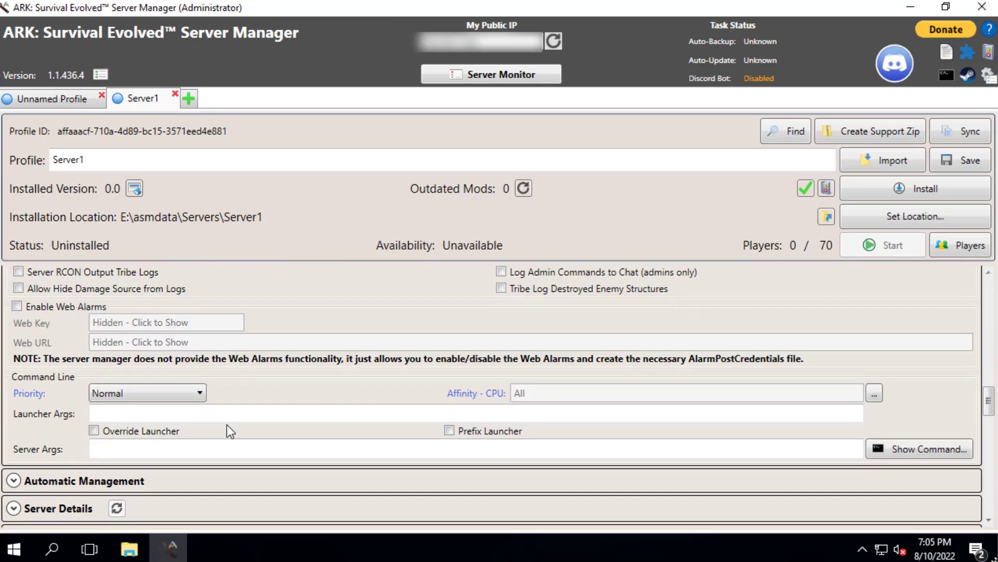
{"action": "scroll", "coordinate": [227, 426], "scroll_direction": "down", "scroll_amount": 4}
{"action": "scroll", "coordinate": [227, 426], "scroll_direction": "up", "scroll_amount": 10}
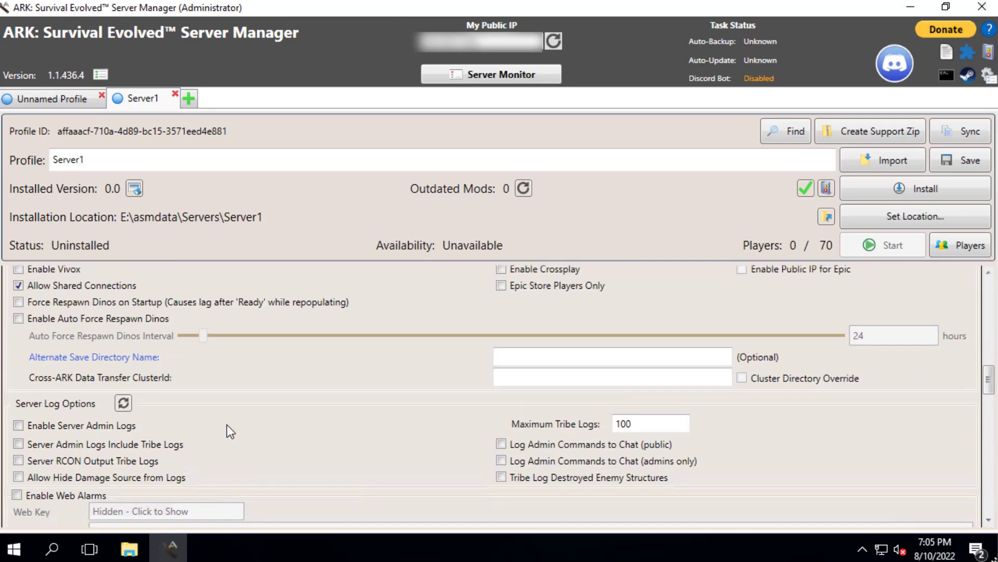
{"action": "scroll", "coordinate": [227, 424], "scroll_direction": "up", "scroll_amount": 10}
{"action": "scroll", "coordinate": [483, 375], "scroll_direction": "up", "scroll_amount": 2}
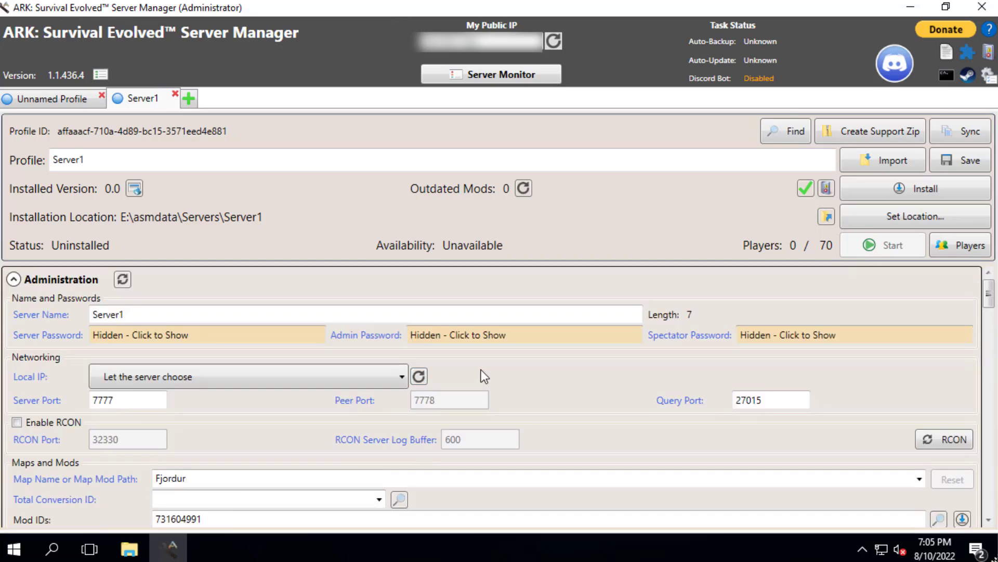
{"action": "left_click", "coordinate": [15, 280]}
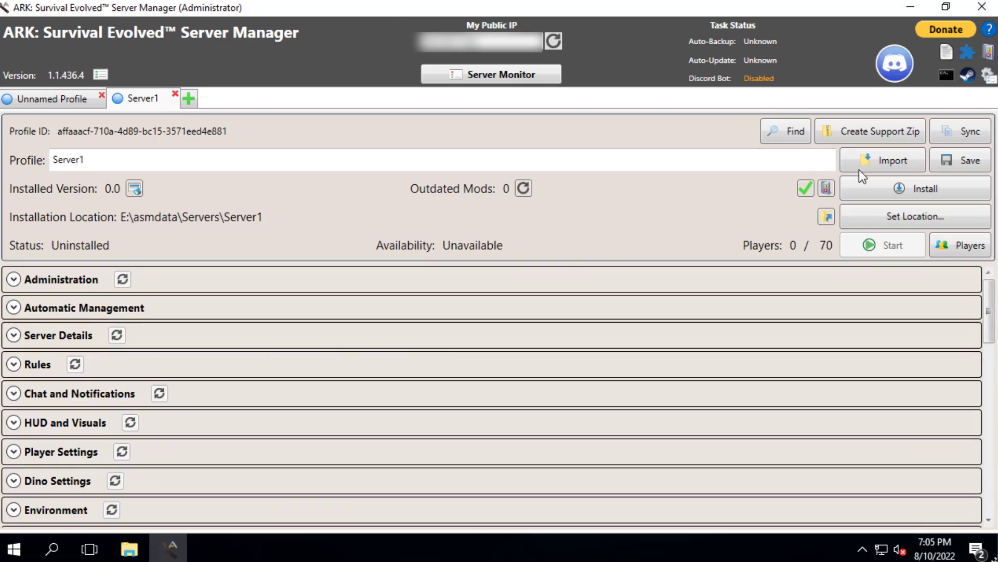
Step: Save the Server1 profile and install the server
{"action": "left_click", "coordinate": [954, 158]}
{"action": "left_click", "coordinate": [922, 188]}
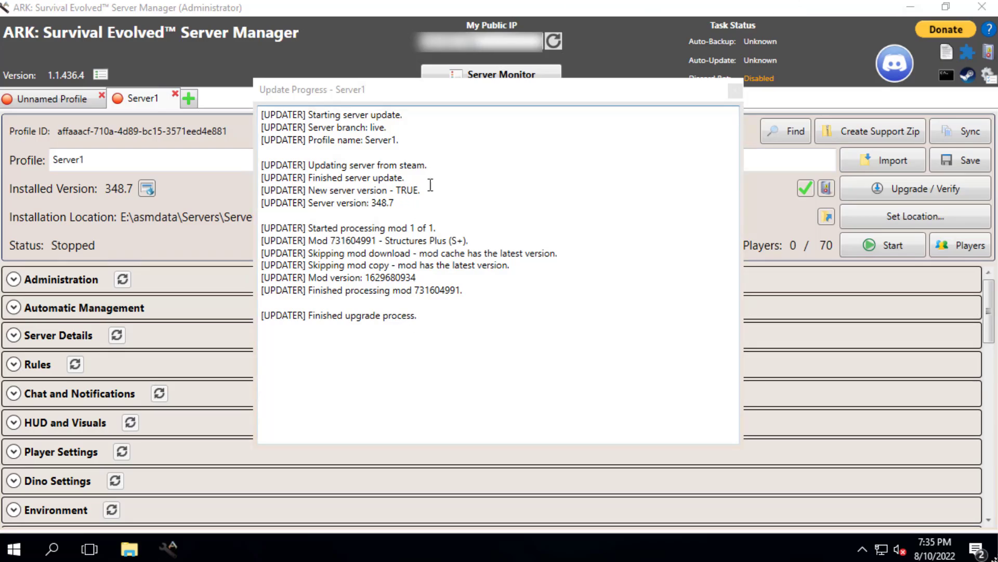
Step: Close the update progress window, save the Server1 profile, and try to start the server, dismissing the system errors
{"action": "left_click", "coordinate": [734, 92]}
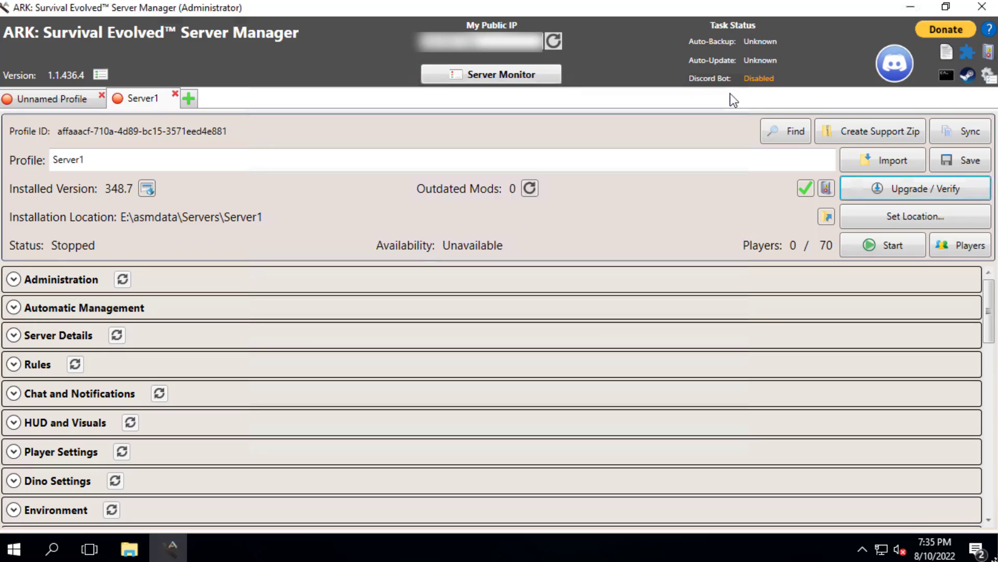
{"action": "left_click", "coordinate": [971, 161]}
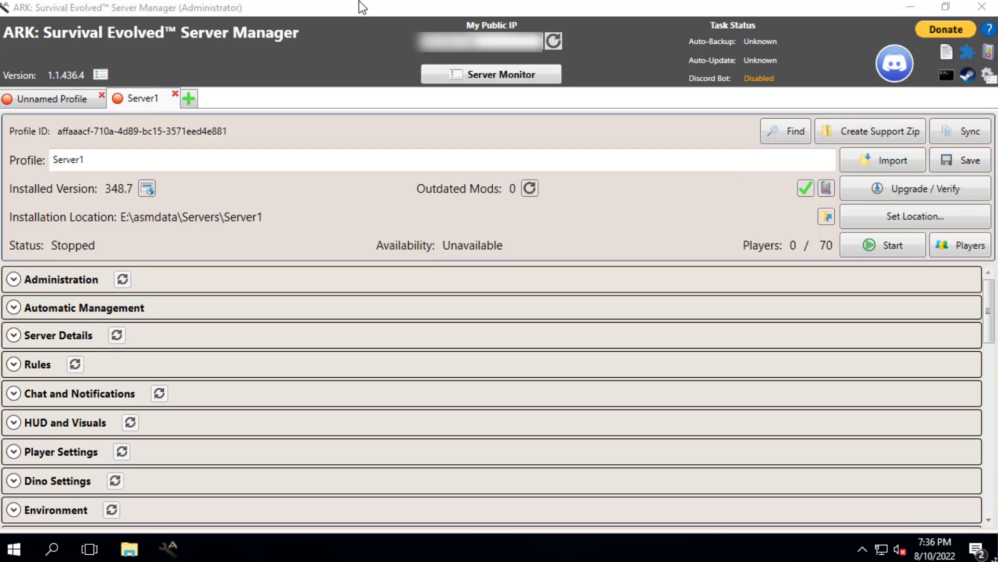
{"action": "left_click", "coordinate": [878, 248]}
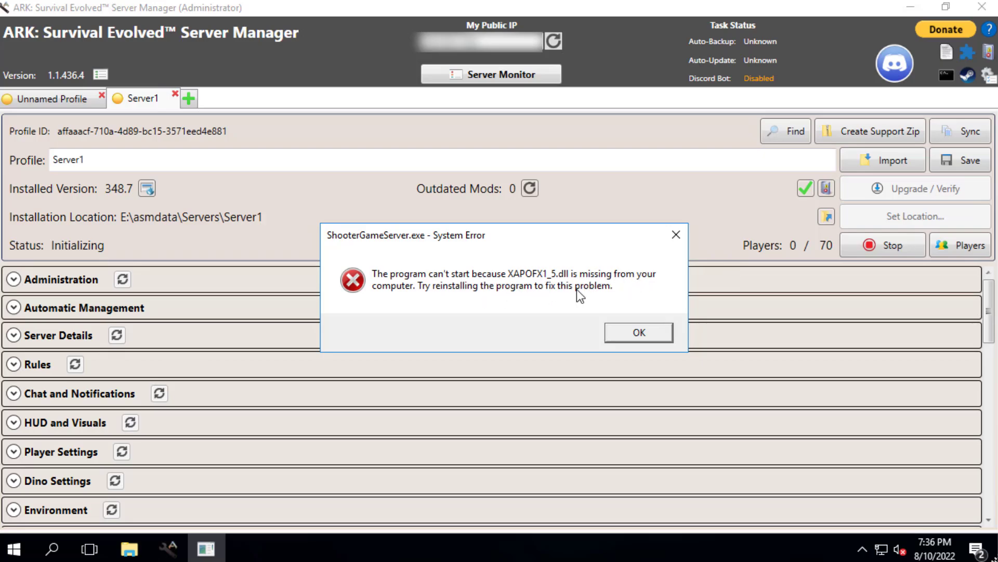
{"action": "left_click", "coordinate": [632, 339]}
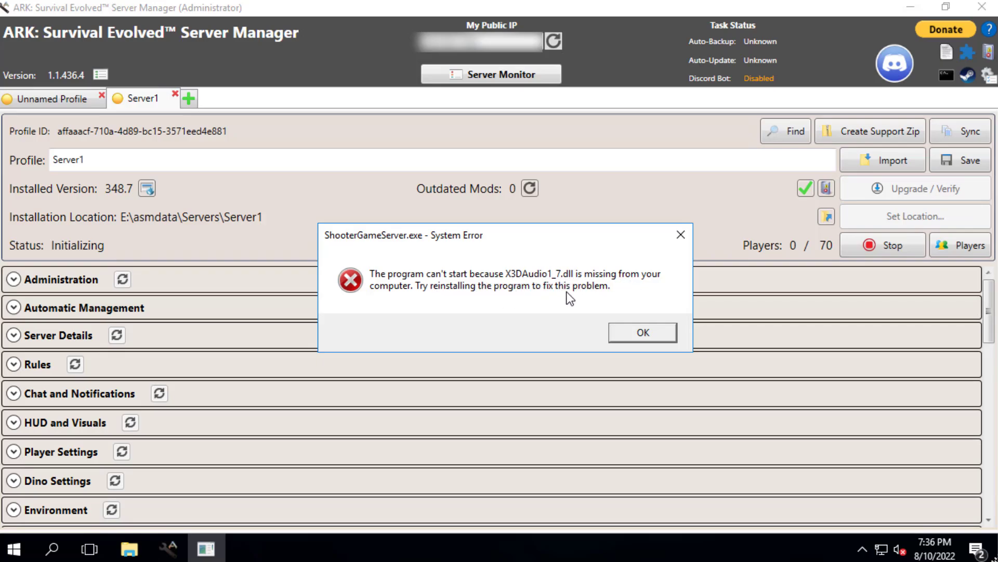
{"action": "left_click", "coordinate": [632, 337]}
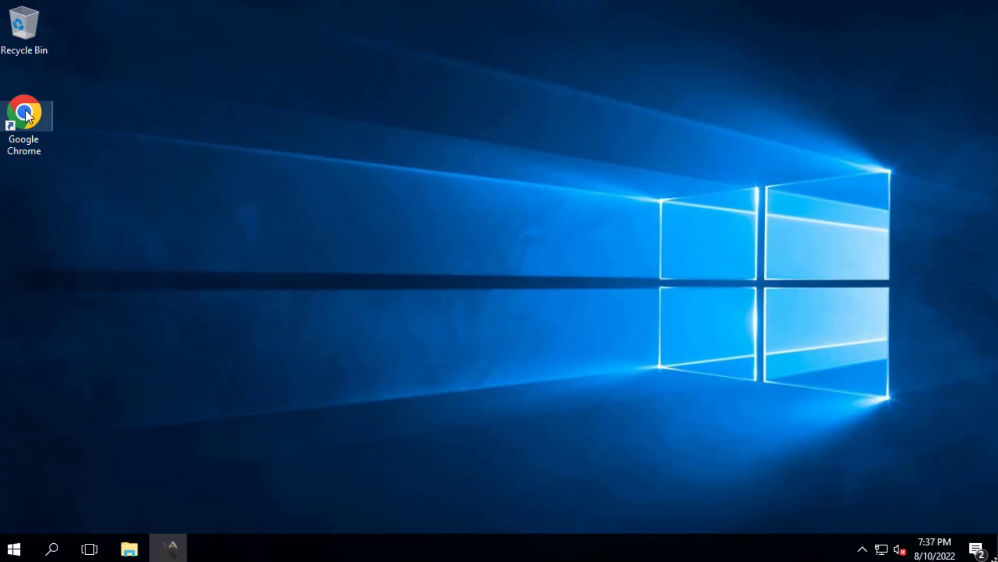
Step: Switch to Google Chrome, maximize it, and search the web for "directx end user runtime"
{"action": "double_click", "coordinate": [25, 114]}
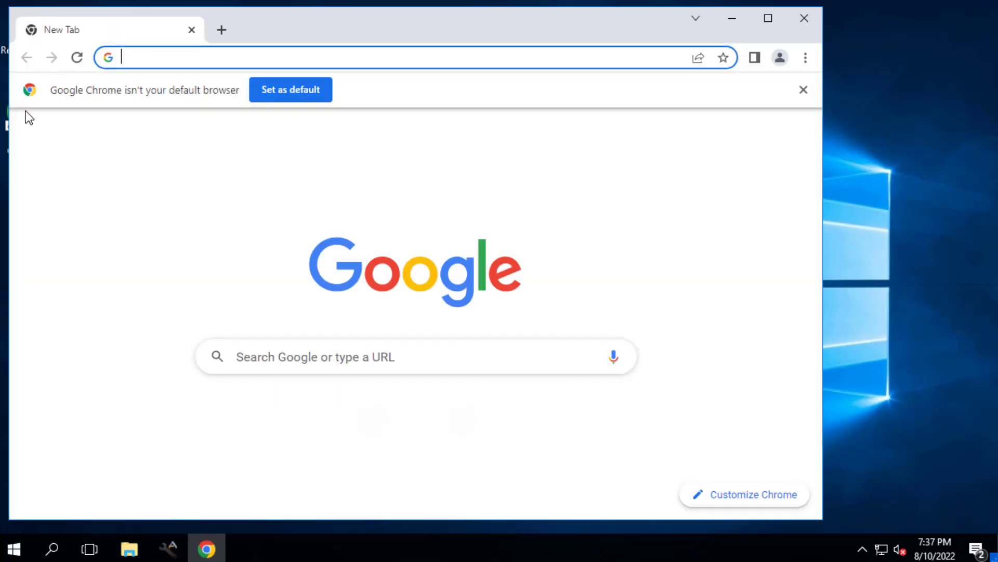
{"action": "left_click", "coordinate": [767, 19]}
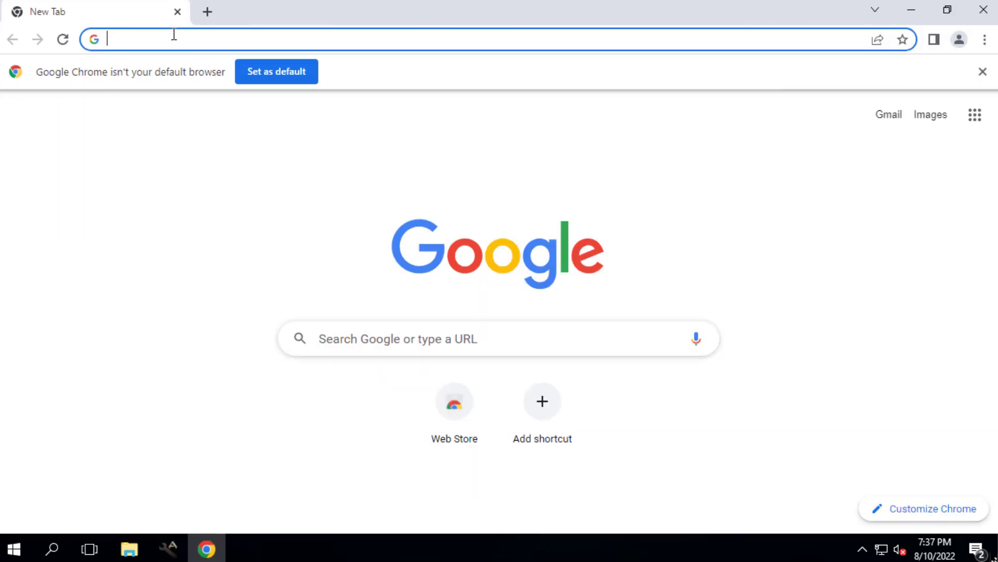
{"action": "type", "text": "Direct"}
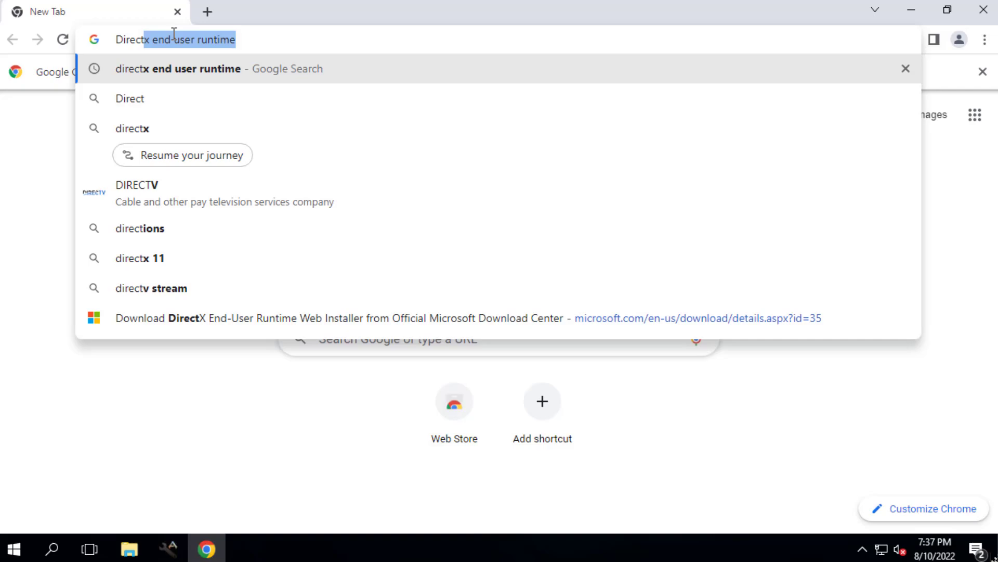
{"action": "key", "text": "Return"}
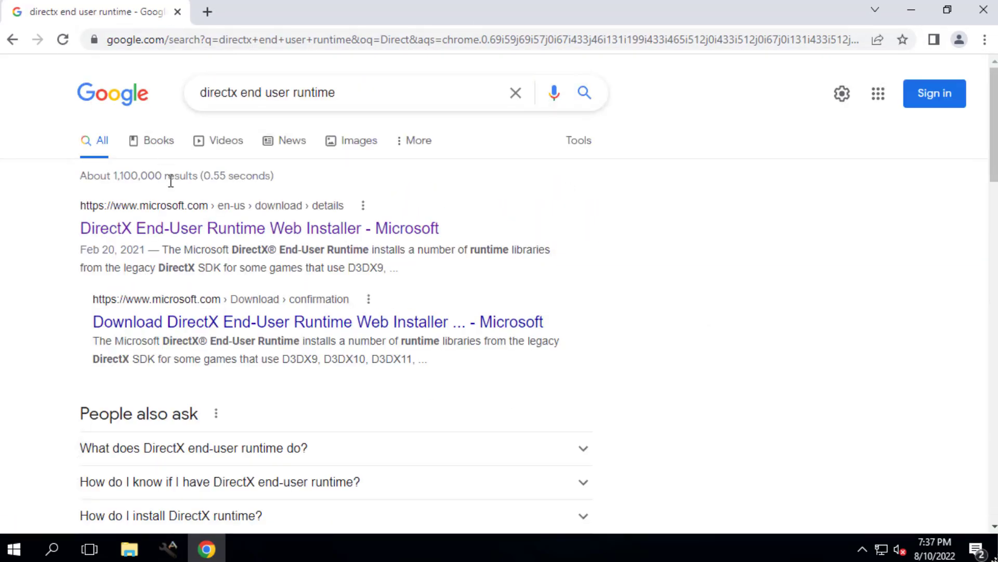
Step: Download the DirectX End-User Runtime Web Installer from the Microsoft Download Center result
{"action": "left_click", "coordinate": [302, 230]}
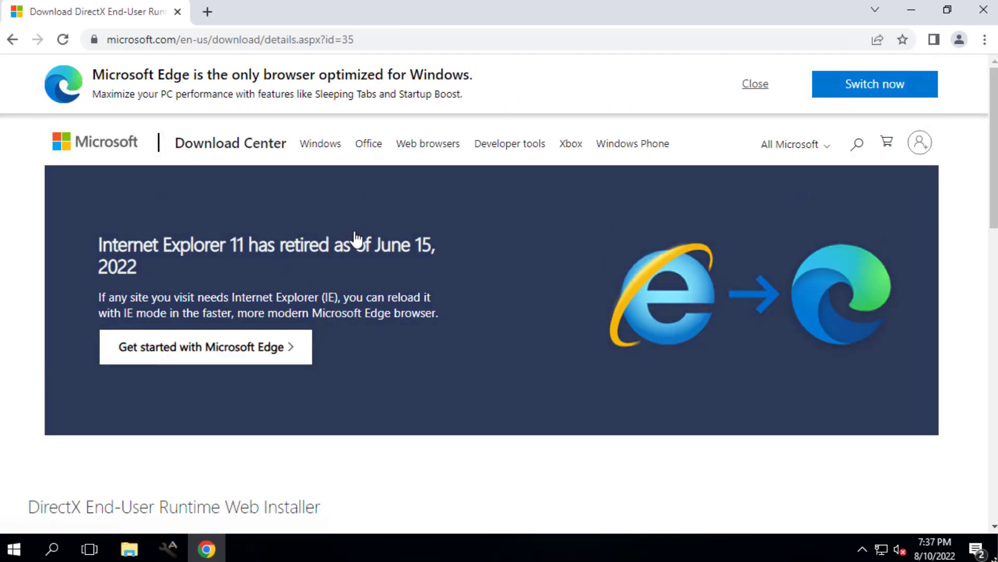
{"action": "scroll", "coordinate": [356, 229], "scroll_direction": "down", "scroll_amount": 5}
{"action": "left_click", "coordinate": [530, 302]}
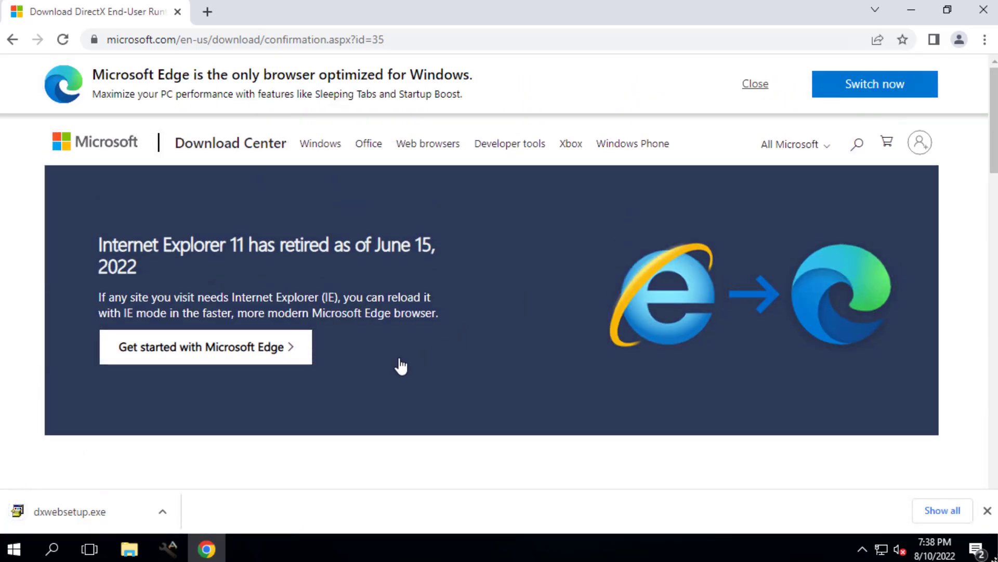
Step: Switch to File Explorer and run dxwebsetup from the Downloads folder, allowing the file to open
{"action": "left_click", "coordinate": [129, 549]}
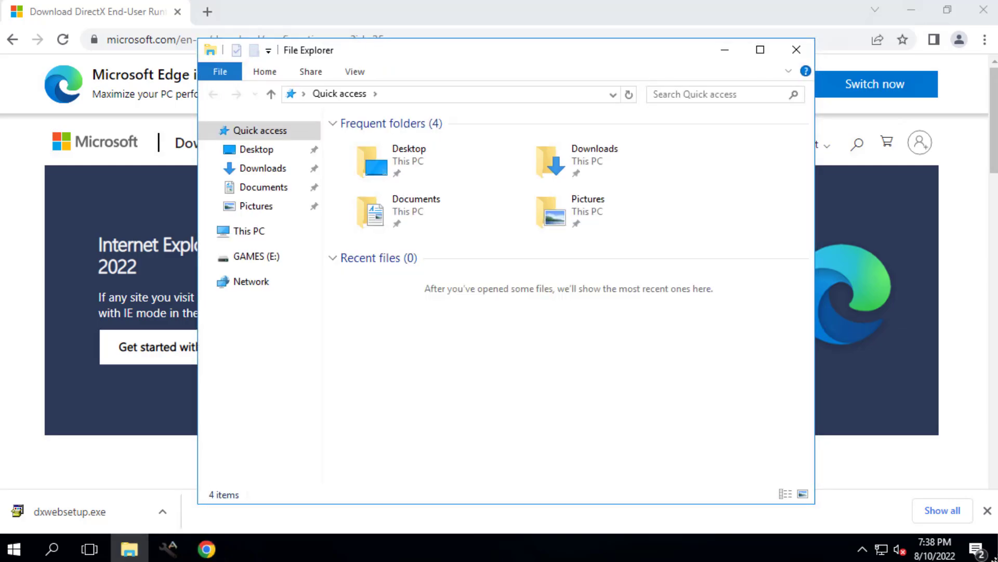
{"action": "left_click", "coordinate": [263, 172]}
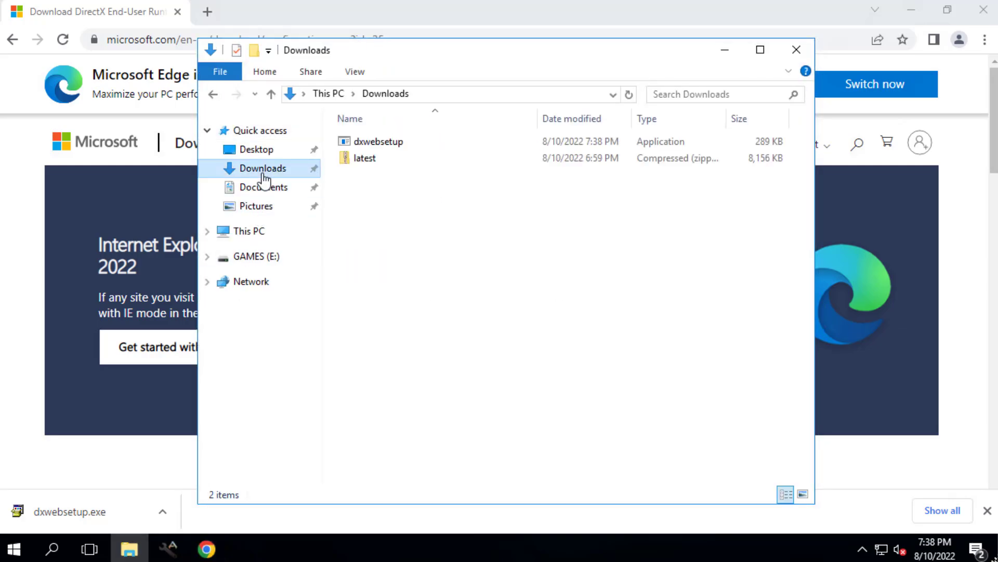
{"action": "left_click", "coordinate": [405, 143]}
{"action": "double_click", "coordinate": [403, 141]}
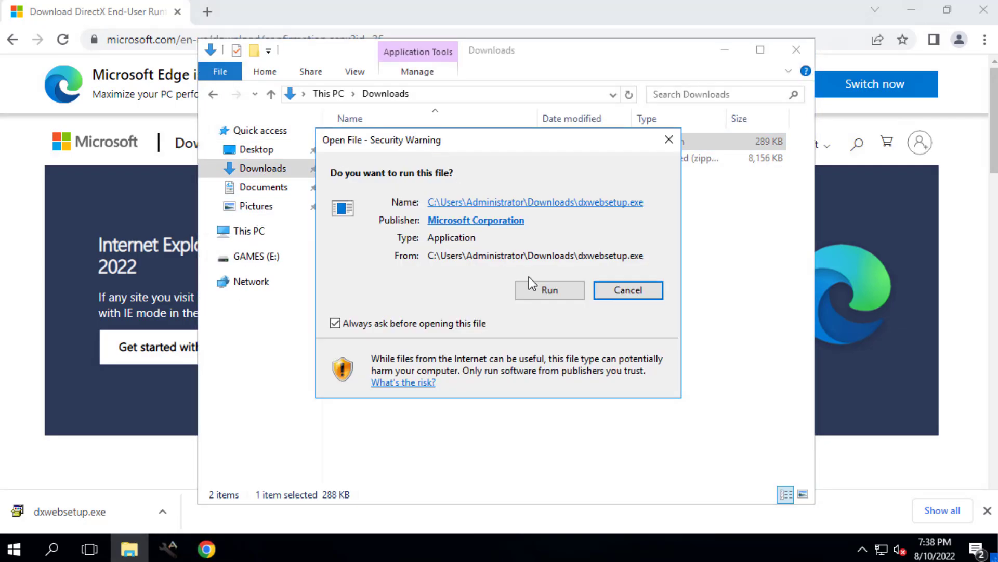
{"action": "left_click", "coordinate": [541, 289]}
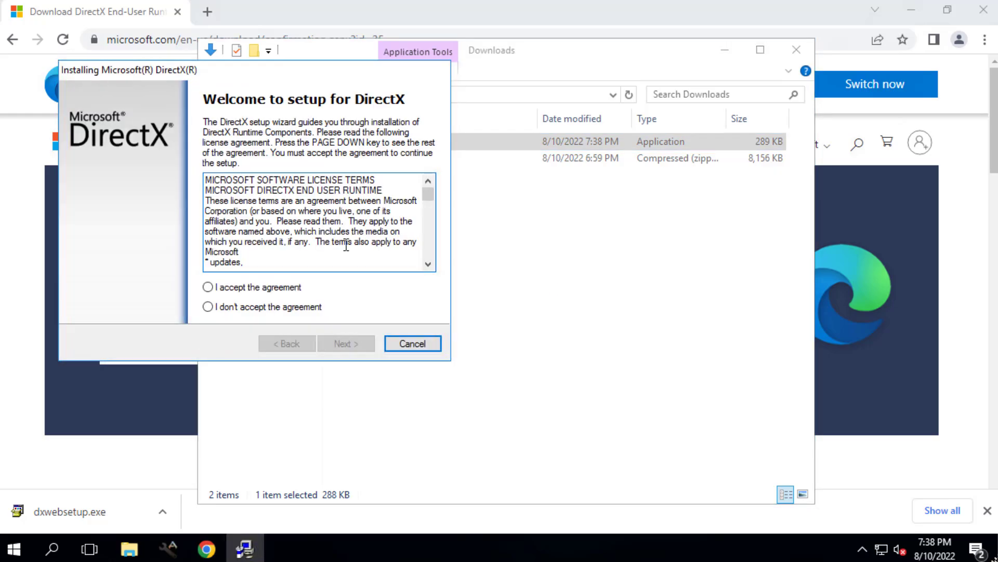
Step: Accept the DirectX license agreement and proceed through the setup to install the runtime components
{"action": "left_click", "coordinate": [227, 287]}
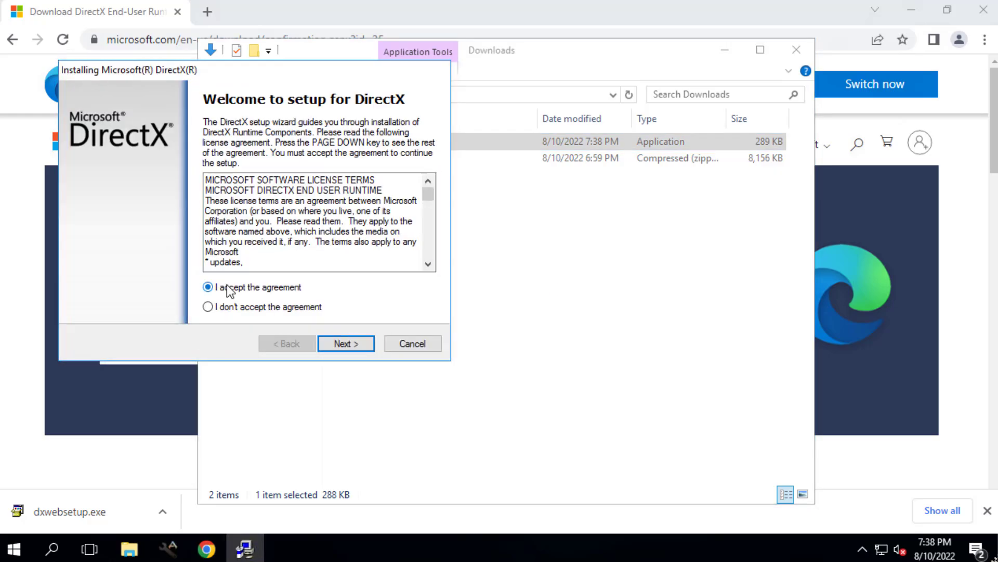
{"action": "left_click", "coordinate": [342, 342]}
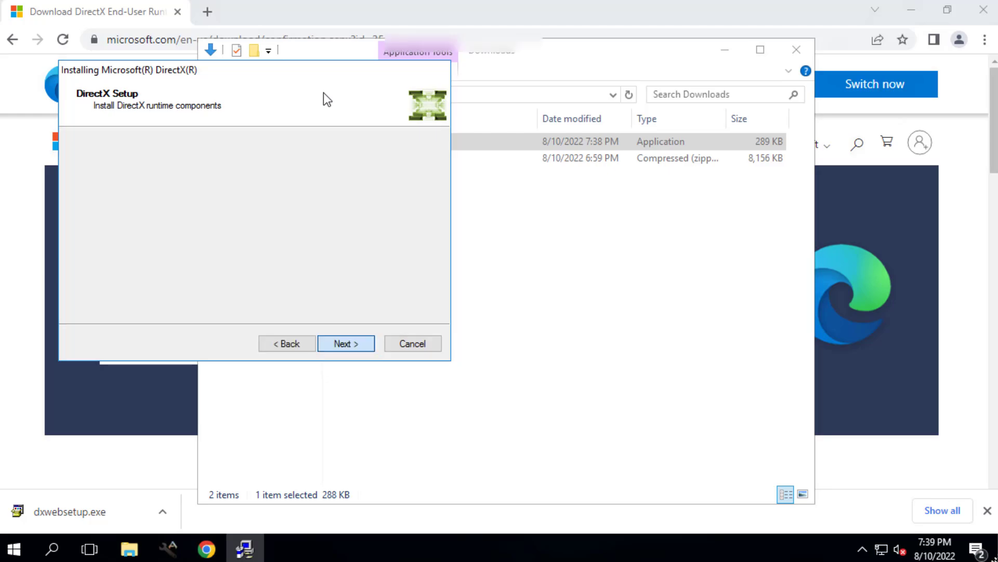
{"action": "key", "text": "Return"}
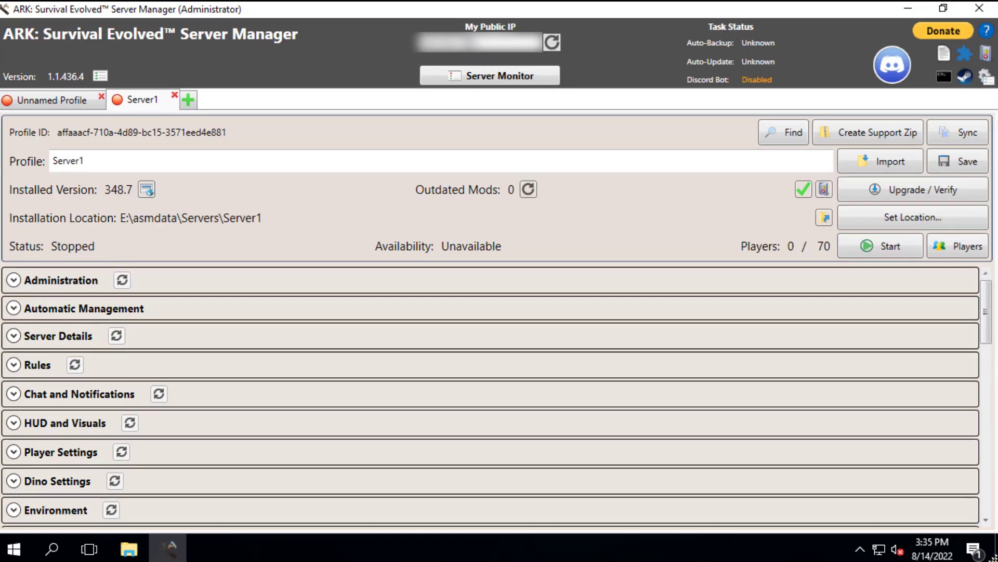
Step: Save the Server1 profile in ARK Server Manager and start the server
{"action": "left_click", "coordinate": [961, 163]}
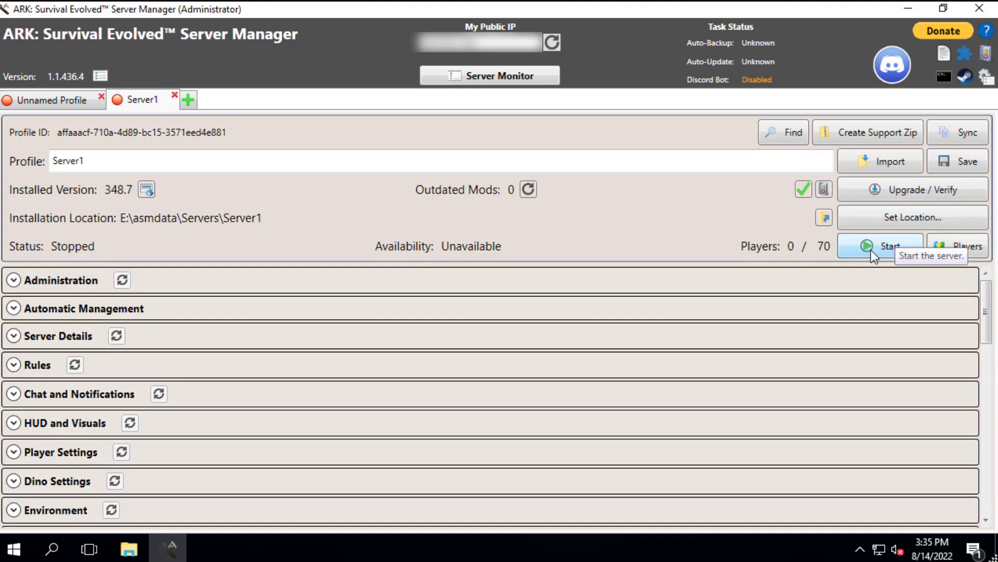
{"action": "left_click", "coordinate": [872, 253]}
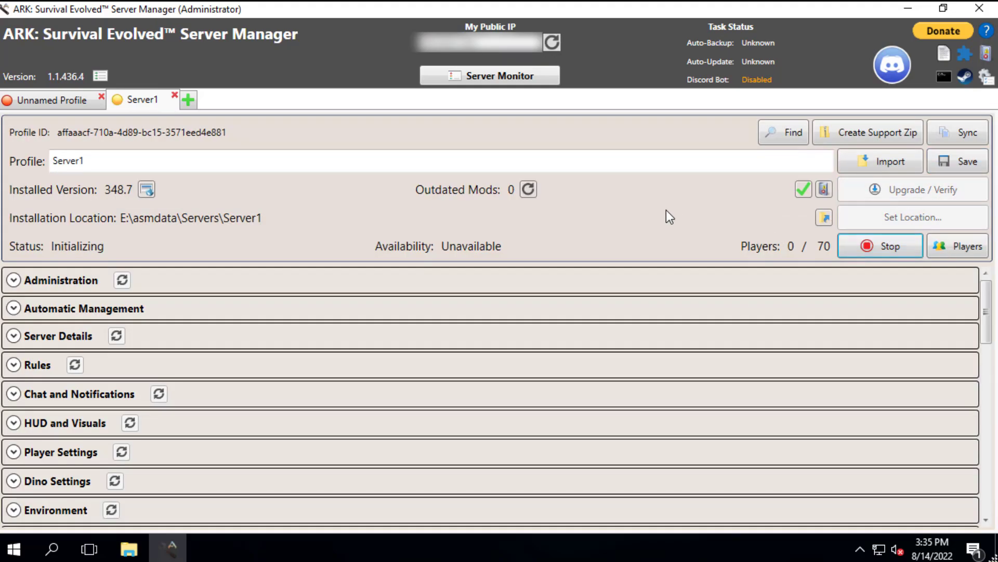